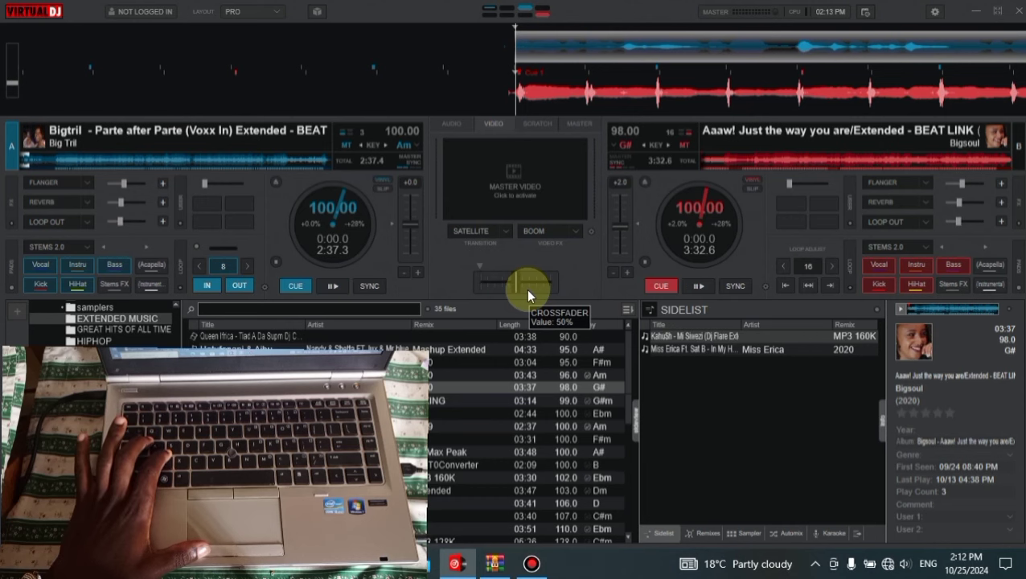
Practise moving the crossfader between deck B, the centre and deck A, ending fully on deck A at 0%
key(s)
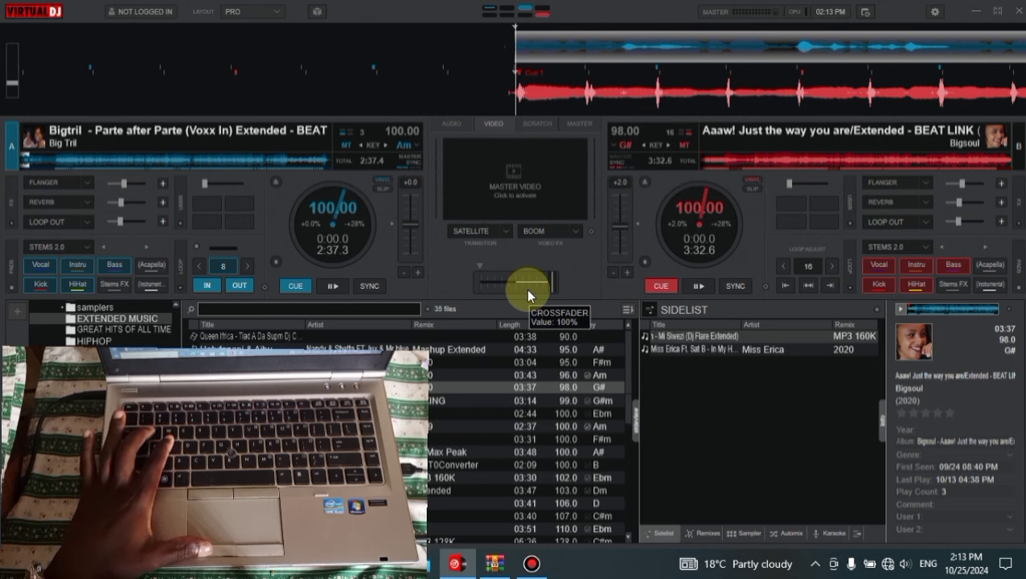
key(a)
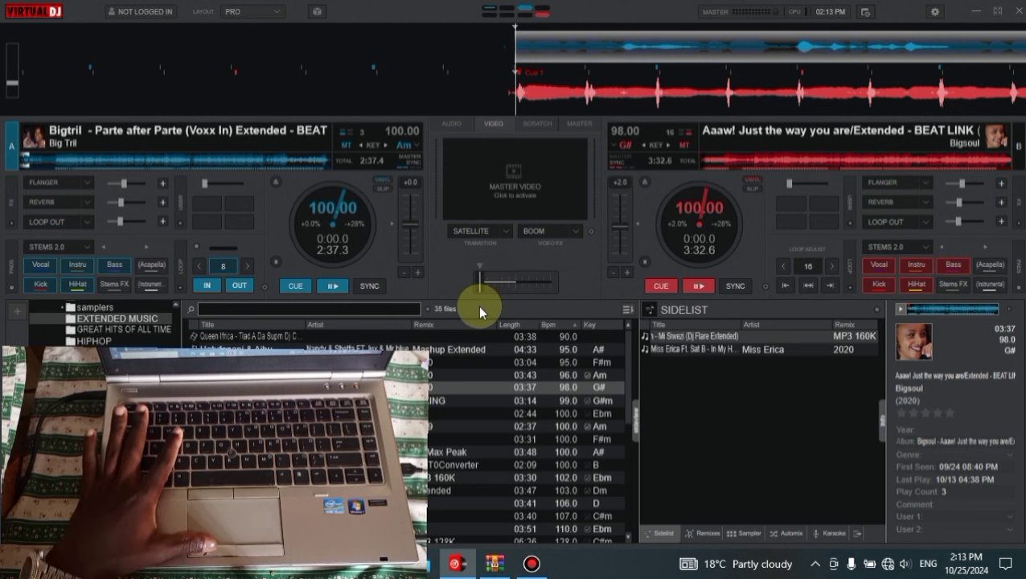
drag(477, 299, 565, 280)
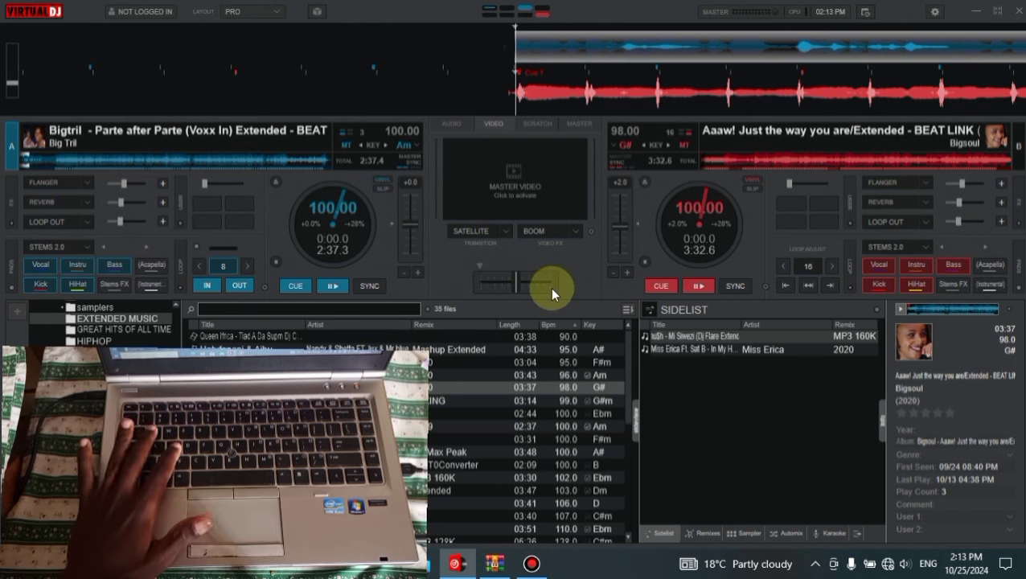
key(z)
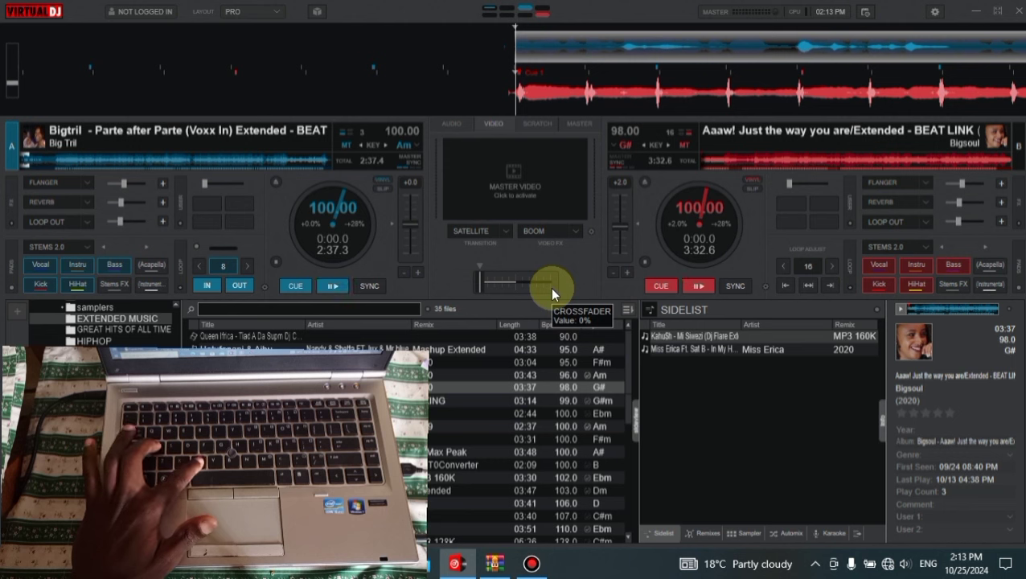
scroll(550, 287, up, 4)
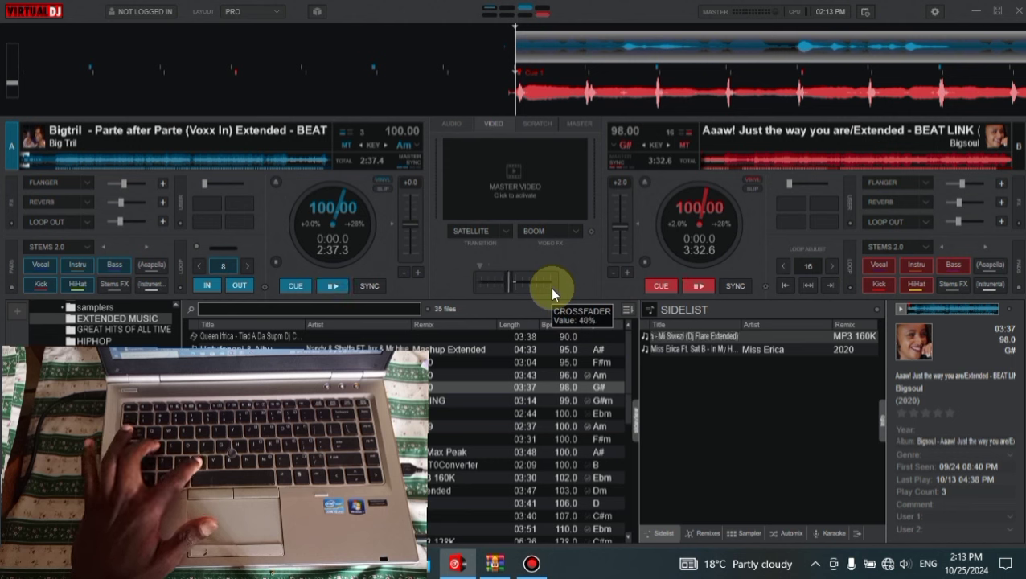
scroll(550, 287, down, 4)
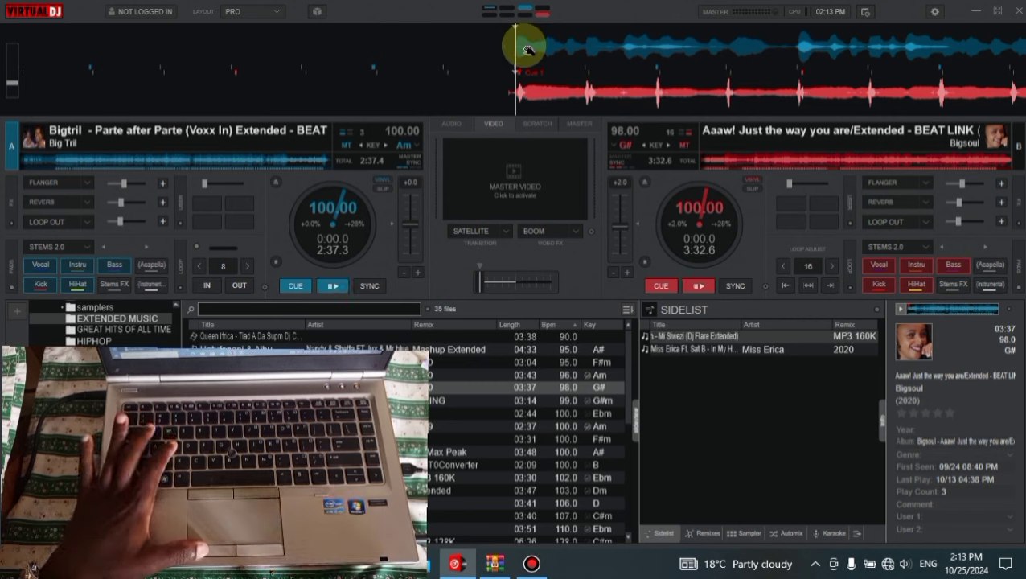
Scratch the opening beat of the deck A track back and forth while cutting the sound with the crossfader
drag(527, 50, 592, 81)
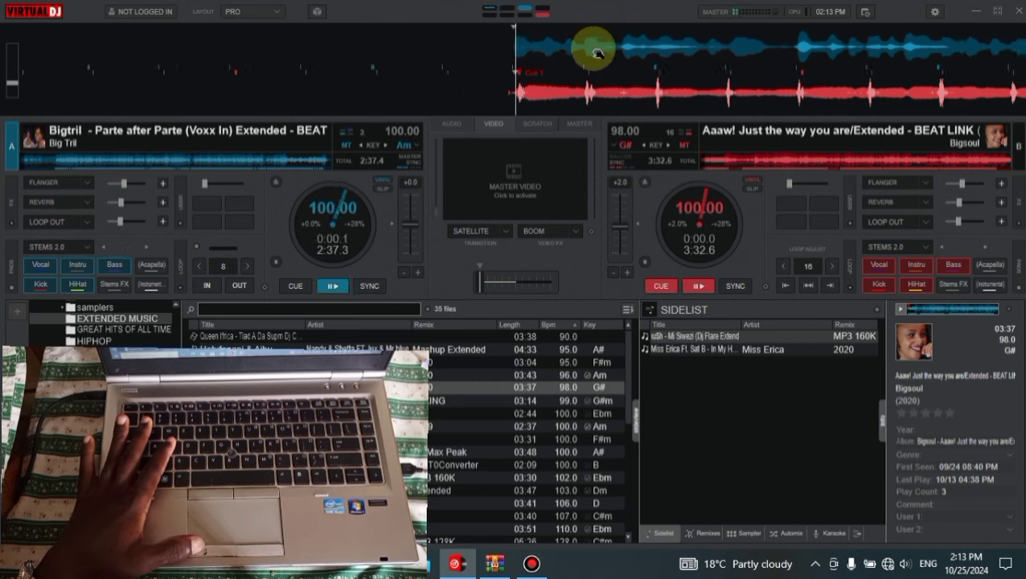
drag(597, 54, 605, 57)
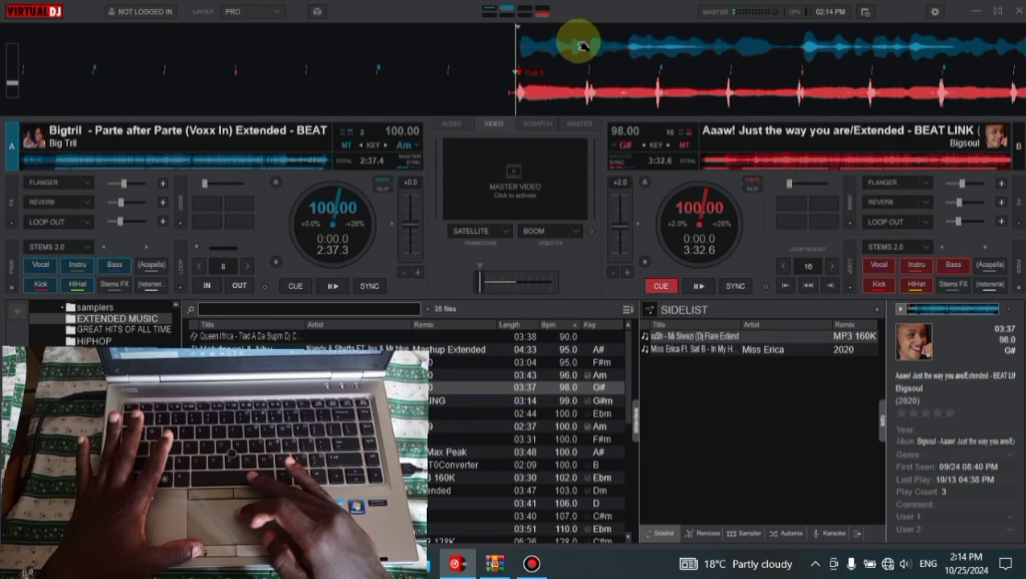
key(shift+Right)
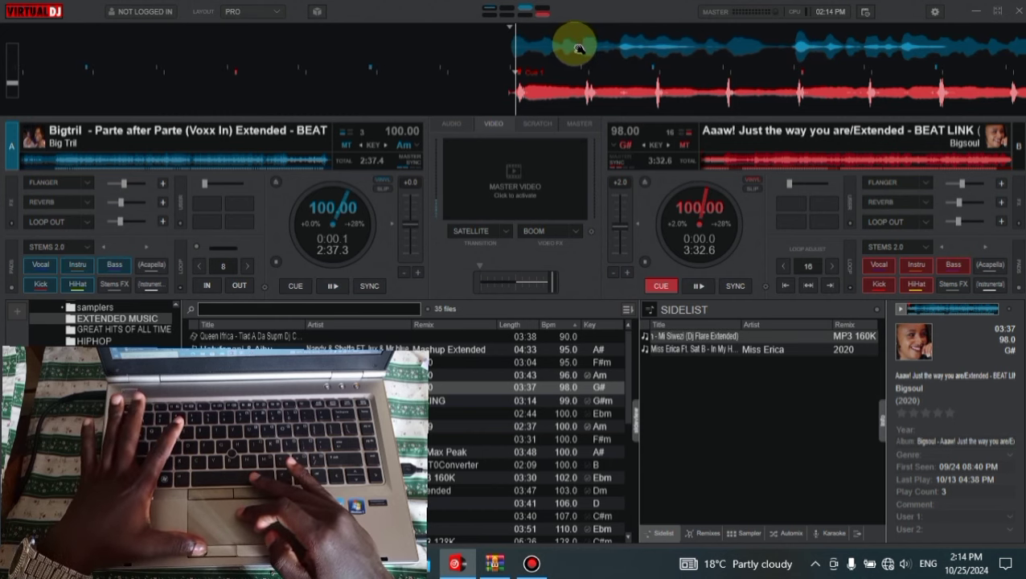
drag(580, 49, 584, 46)
key(shift+Right)
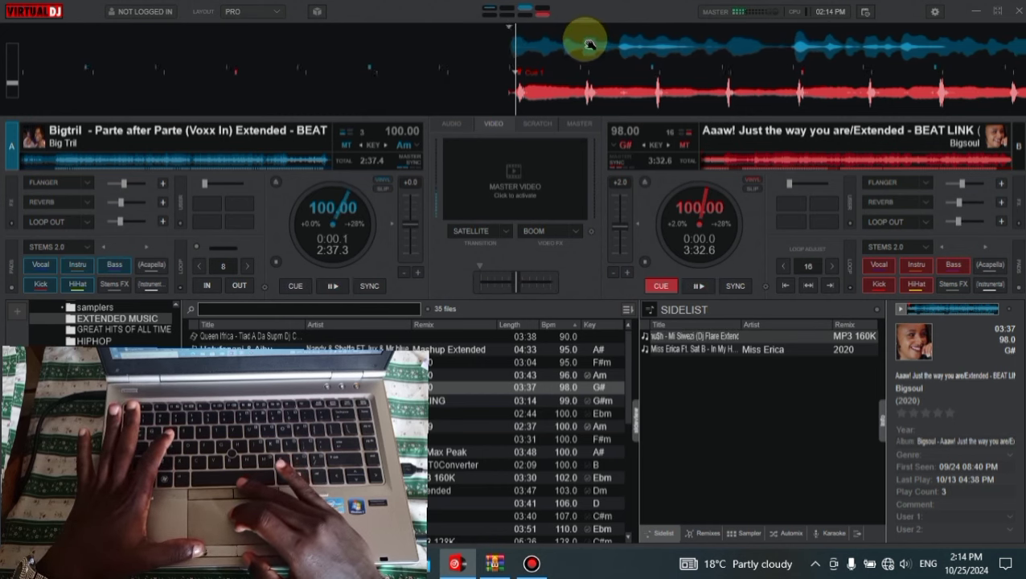
Play the deck A track from its start and stop it back at the cue point, twice
key(space)
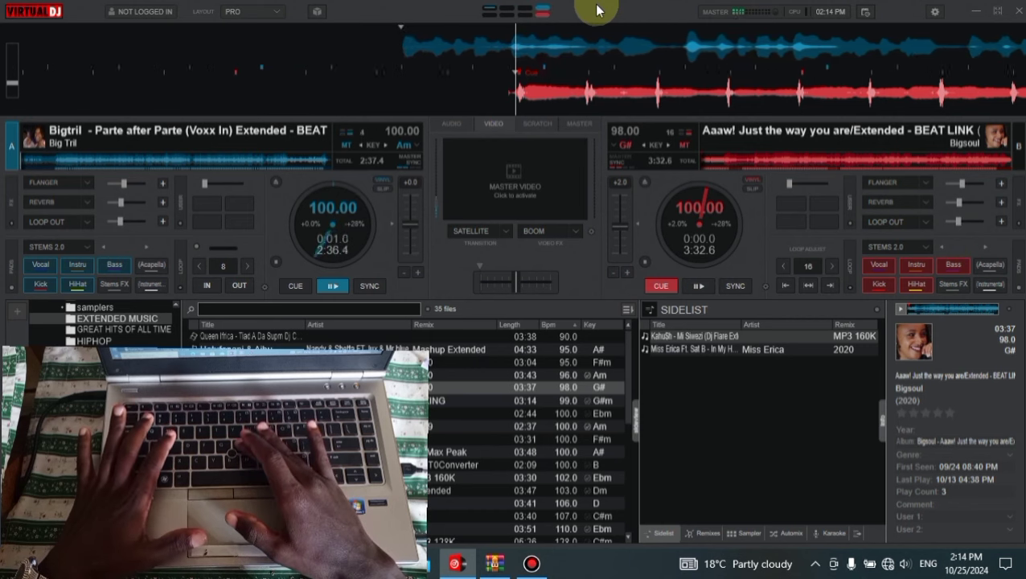
key(space)
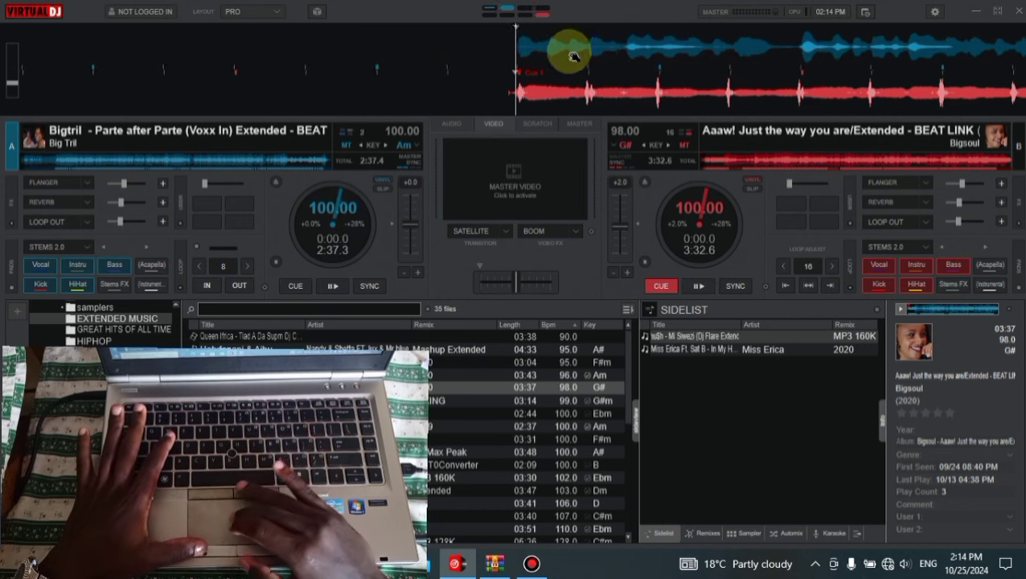
key(space)
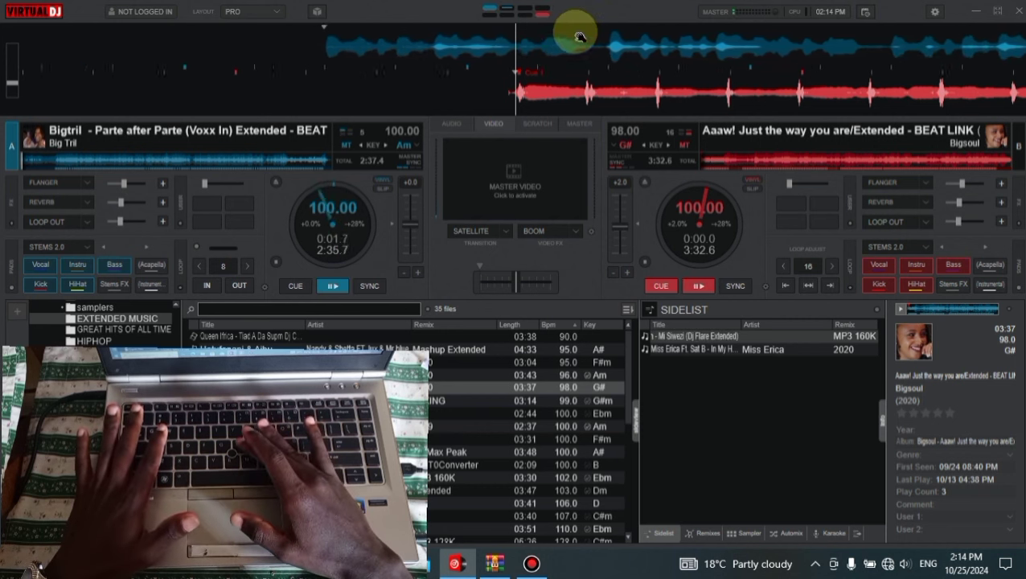
key(space)
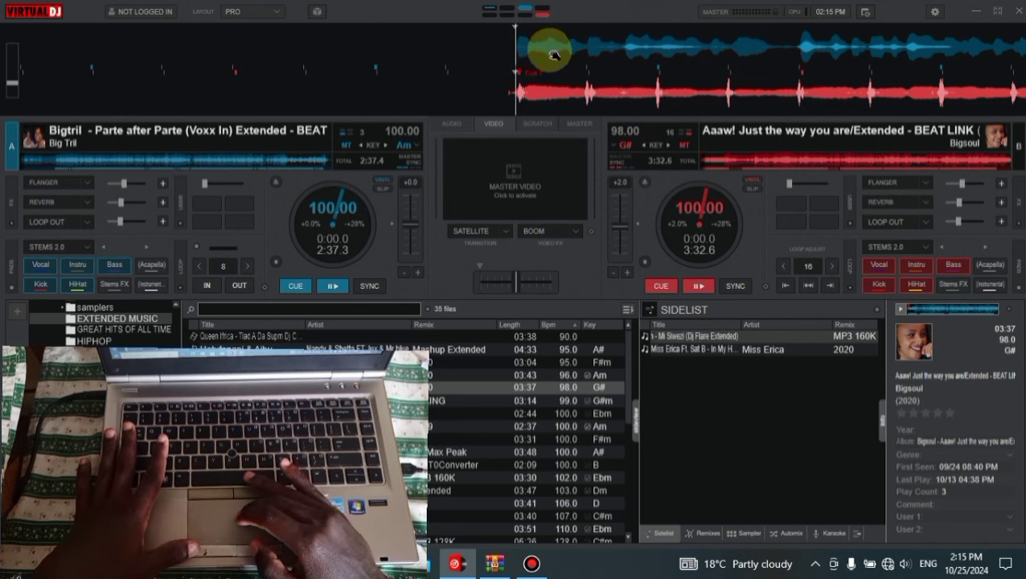
Scratch the start of the deck A track, turn on its 8-beat loop and stop playback at the start
drag(557, 55, 553, 50)
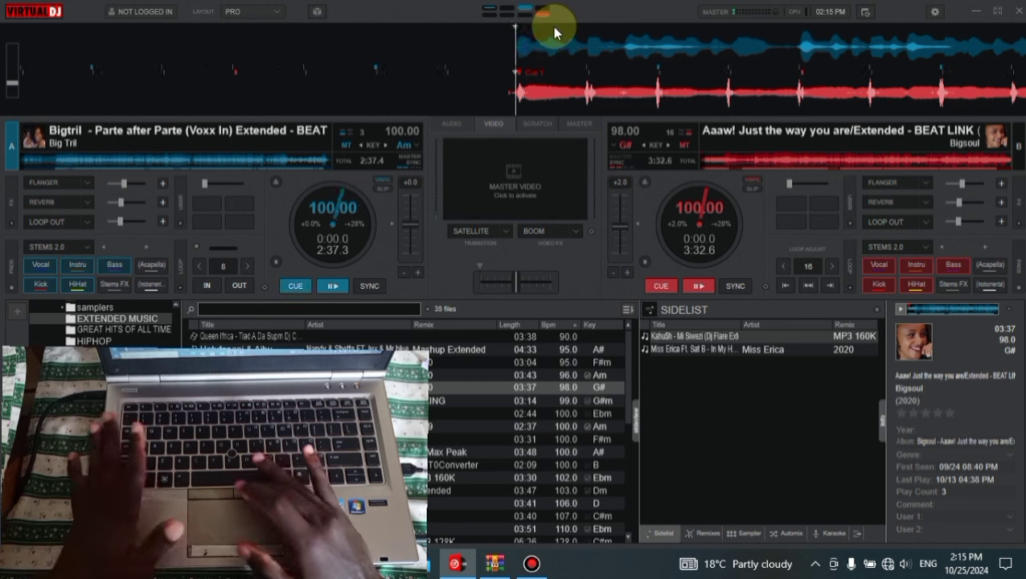
click(229, 268)
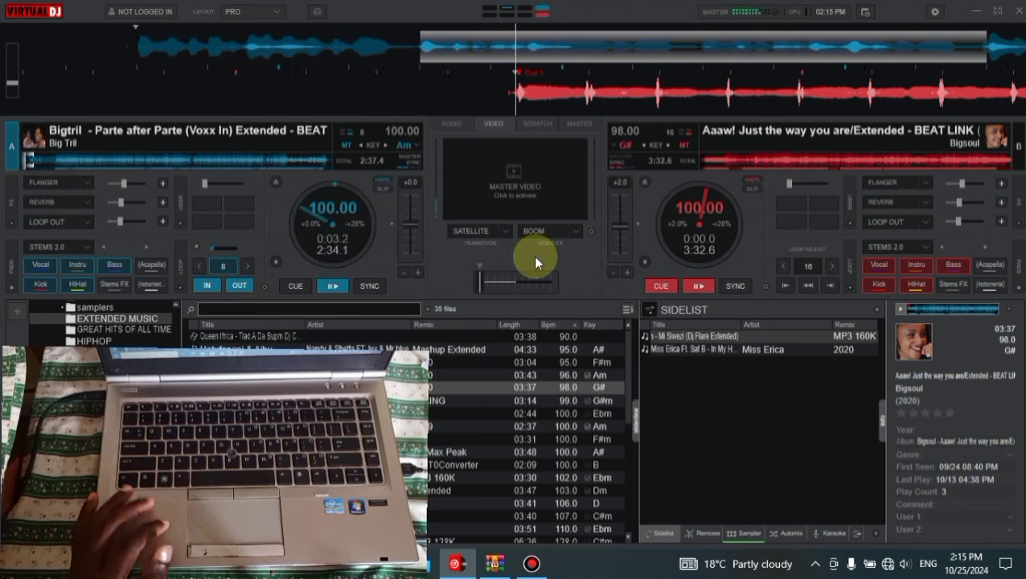
key(space)
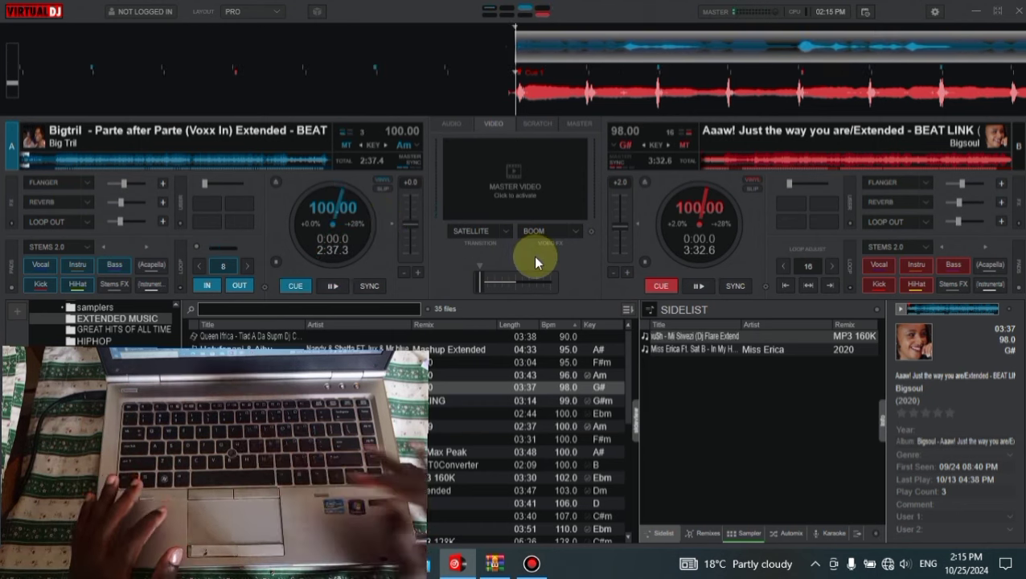
Start recording the mix in MP3 format with the filename "youtube tutorial" and close the settings
click(934, 12)
click(197, 394)
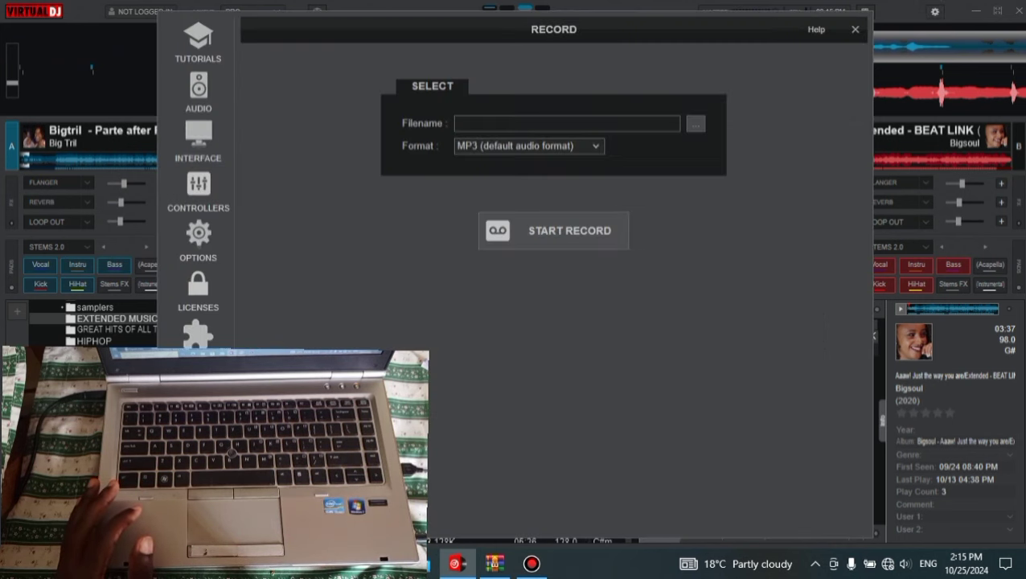
click(483, 126)
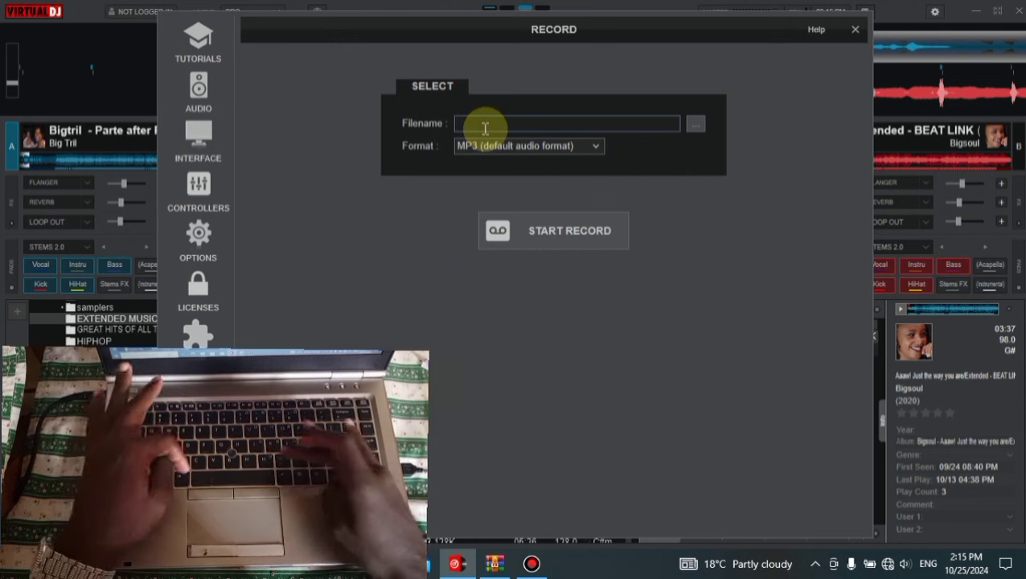
text(yo)
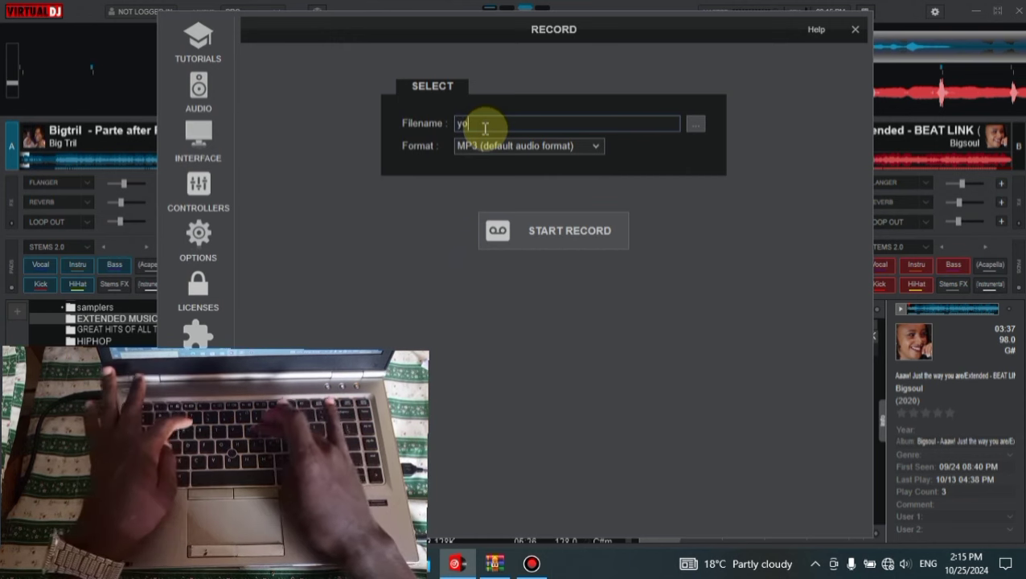
text(utube tuto)
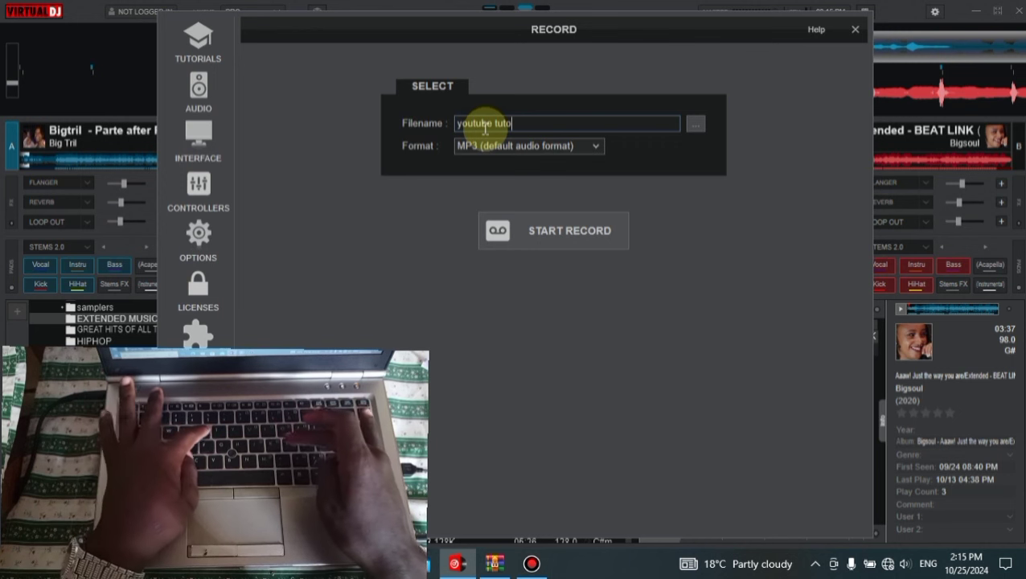
text(ri)
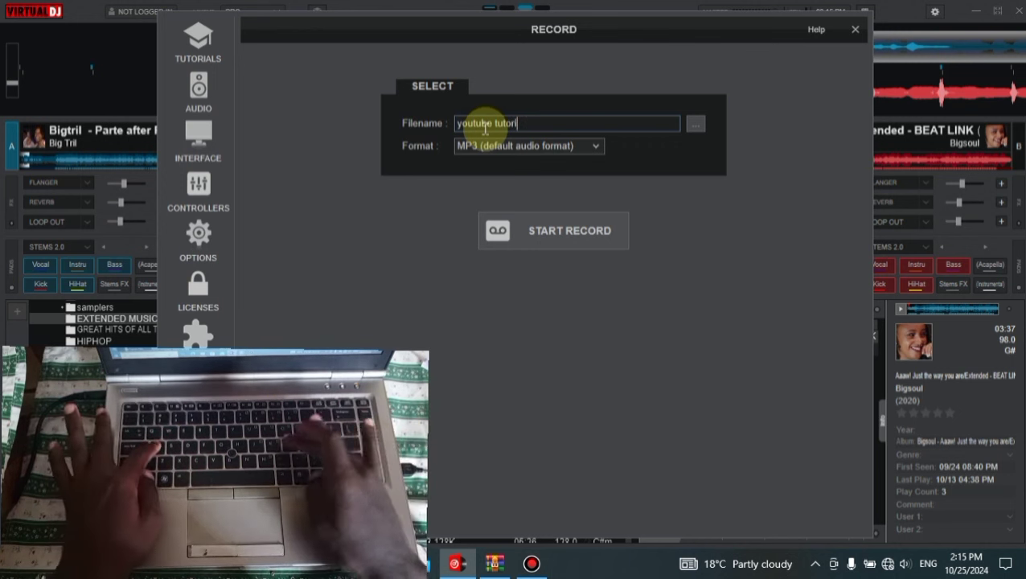
text(al)
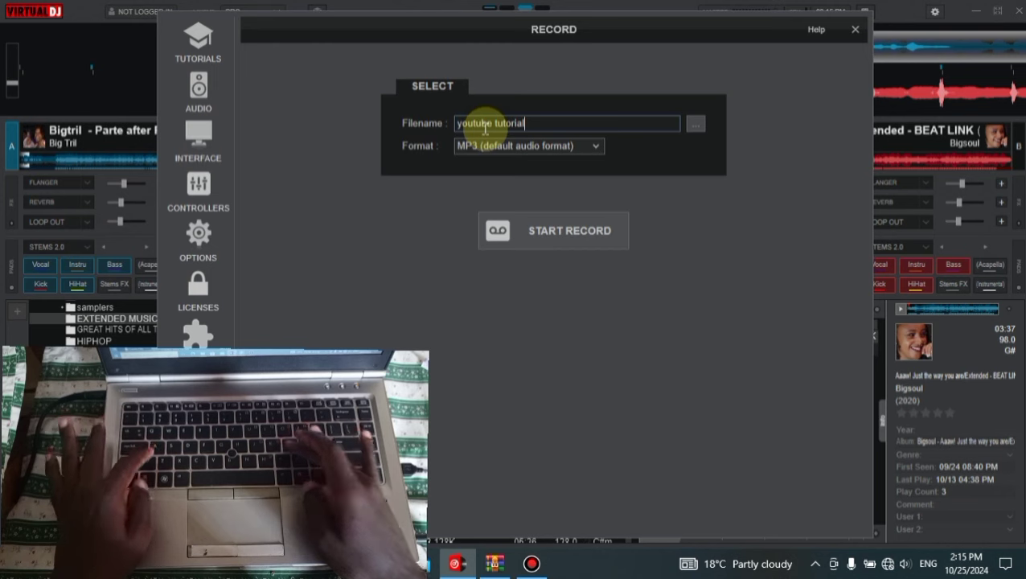
click(535, 228)
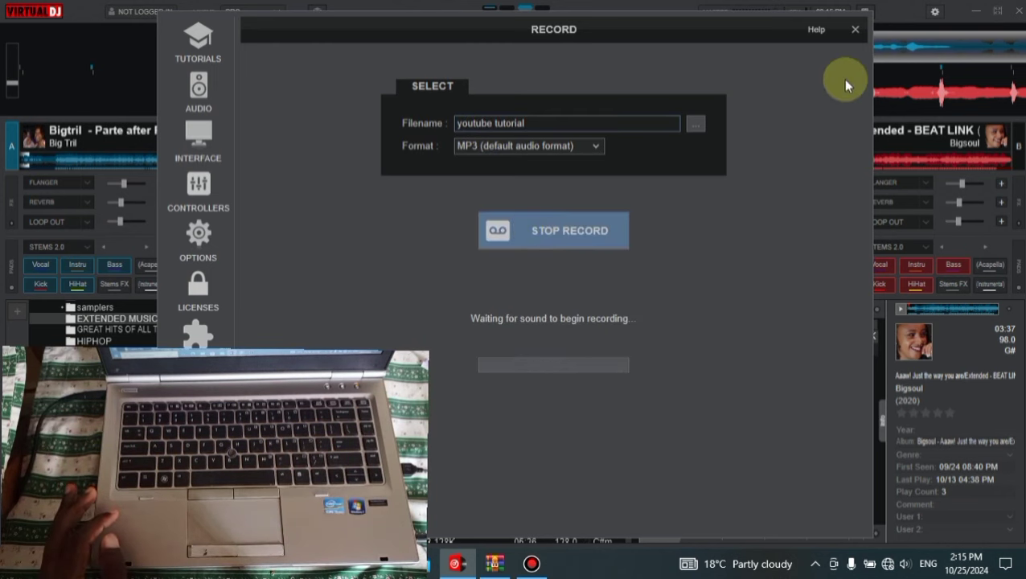
click(855, 30)
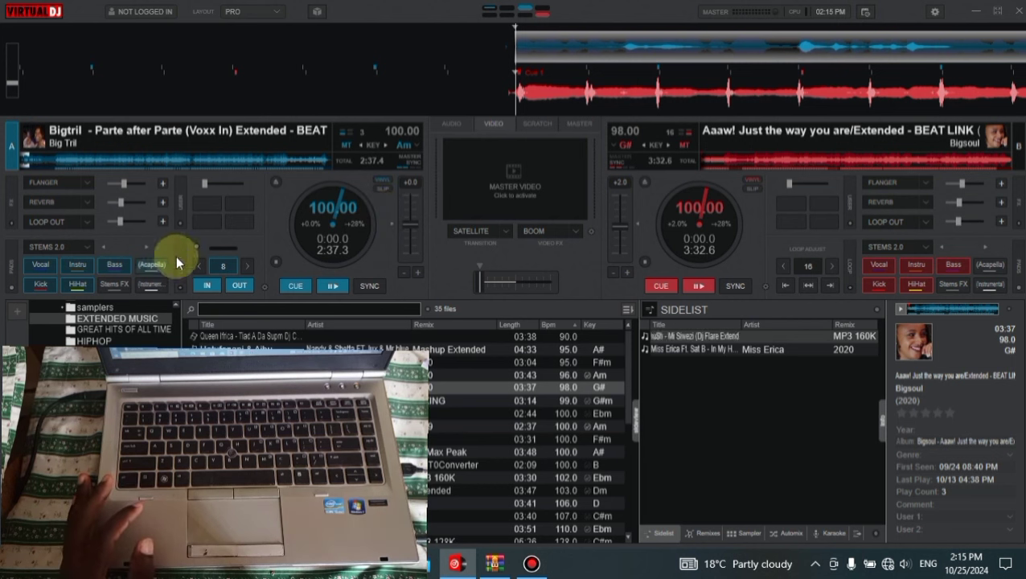
Switch deck A's 8-beat loop off and back on, and select the "orgnal party djs" sample in the sampler
click(221, 261)
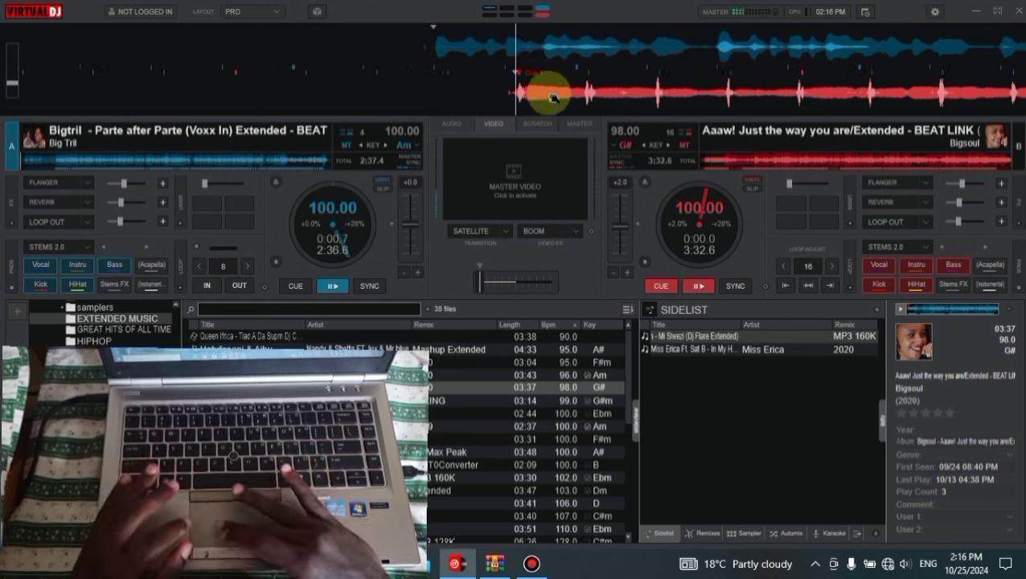
click(228, 262)
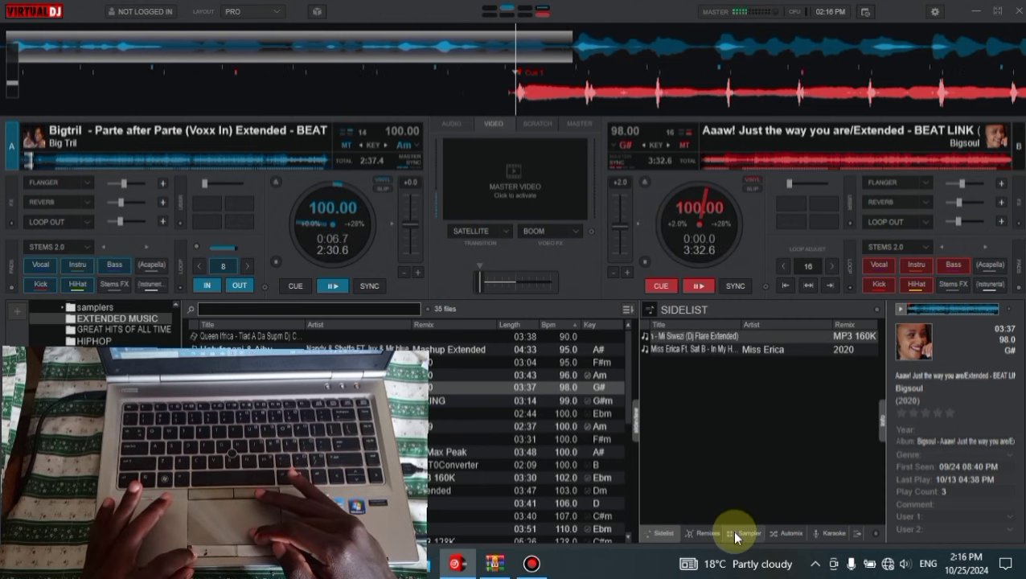
click(735, 534)
click(839, 340)
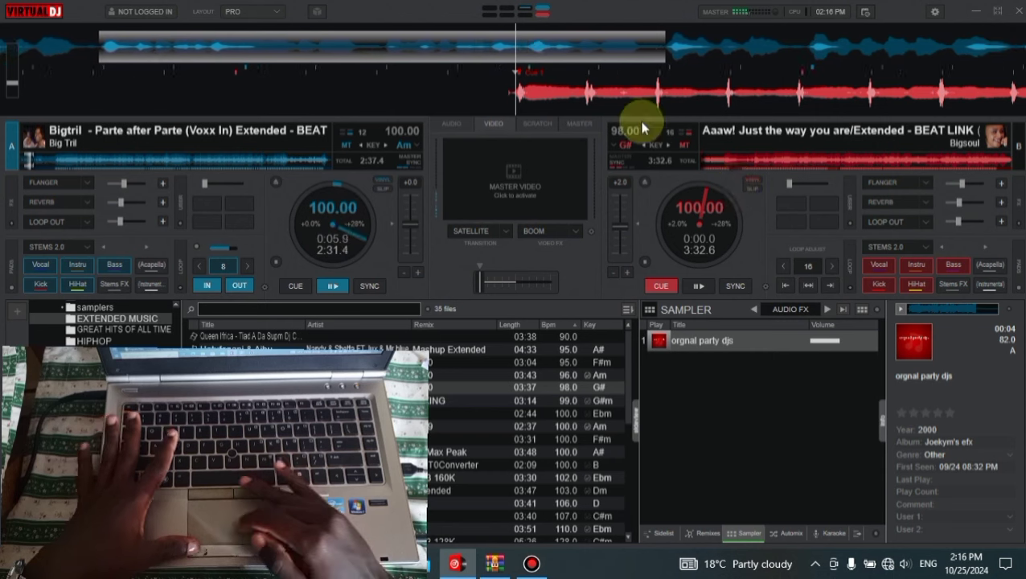
Scratch the opening of the deck B track at Cue 1 and make deck B the active deck
click(568, 94)
mouse_move(569, 94)
mouse_down()
mouse_move(550, 88)
mouse_move(562, 80)
mouse_up()
key(Tab)
key(Tab)
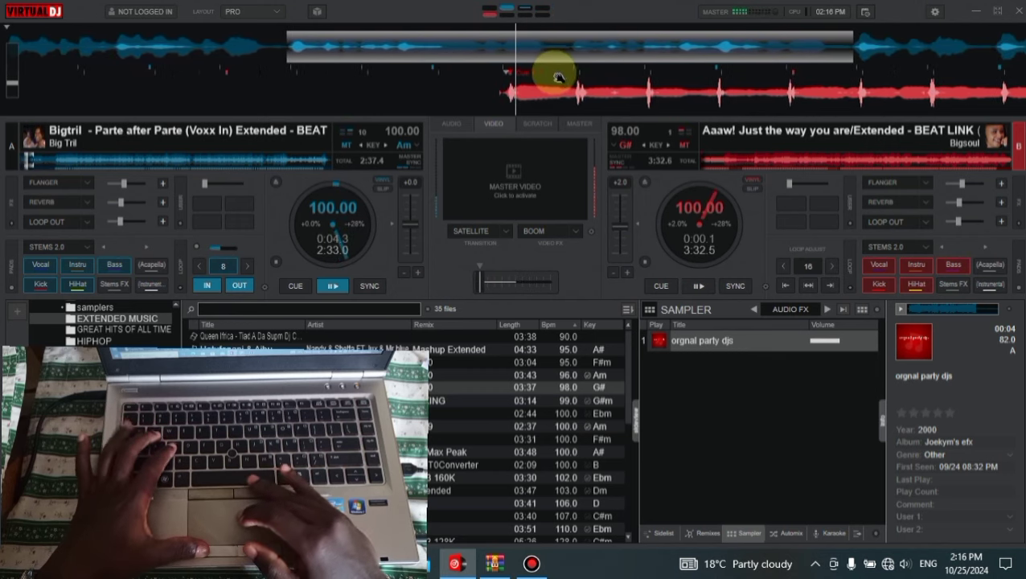
Play the deck B track over deck A's loop and return it to its cue point
key(space)
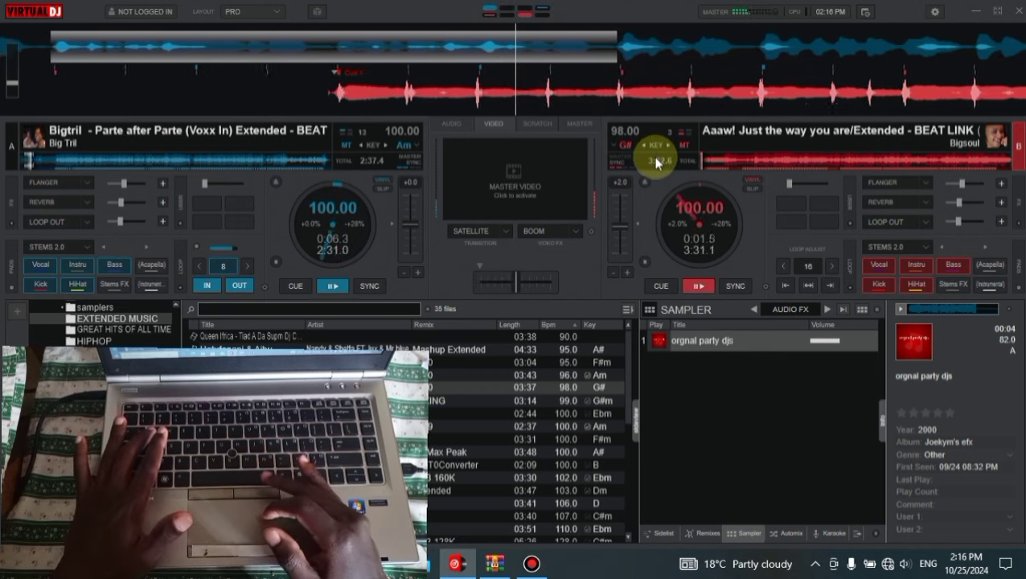
mouse_move(656, 162)
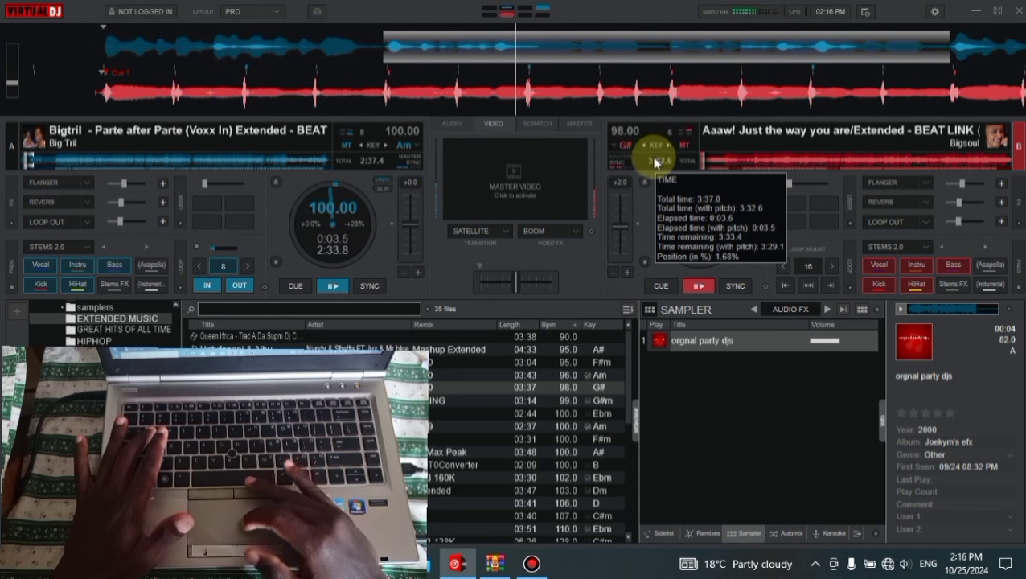
key(space)
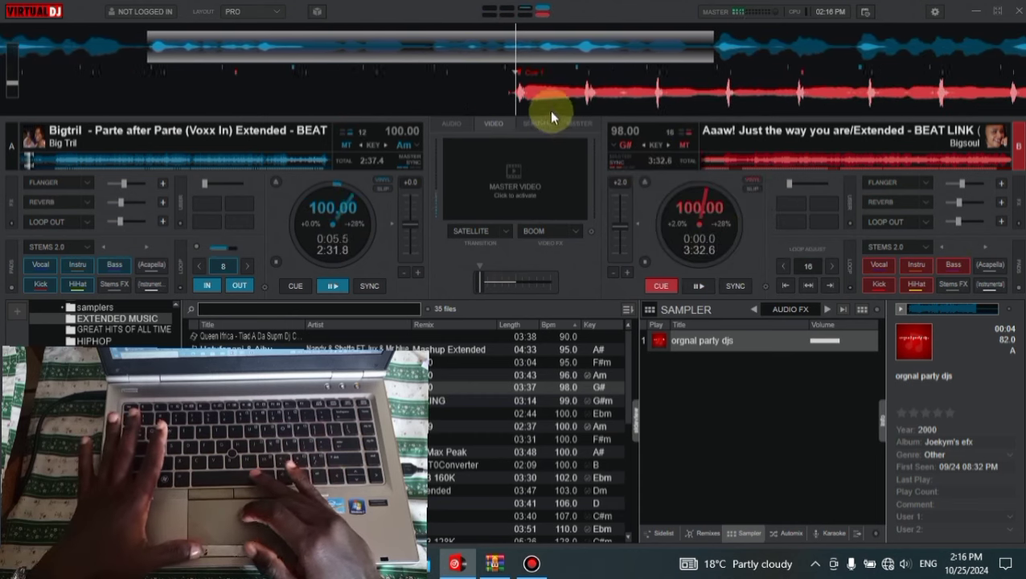
Scratch the deck B track at Cue 1 over deck A's loop, and release it to play with the crossfader centred
click(546, 101)
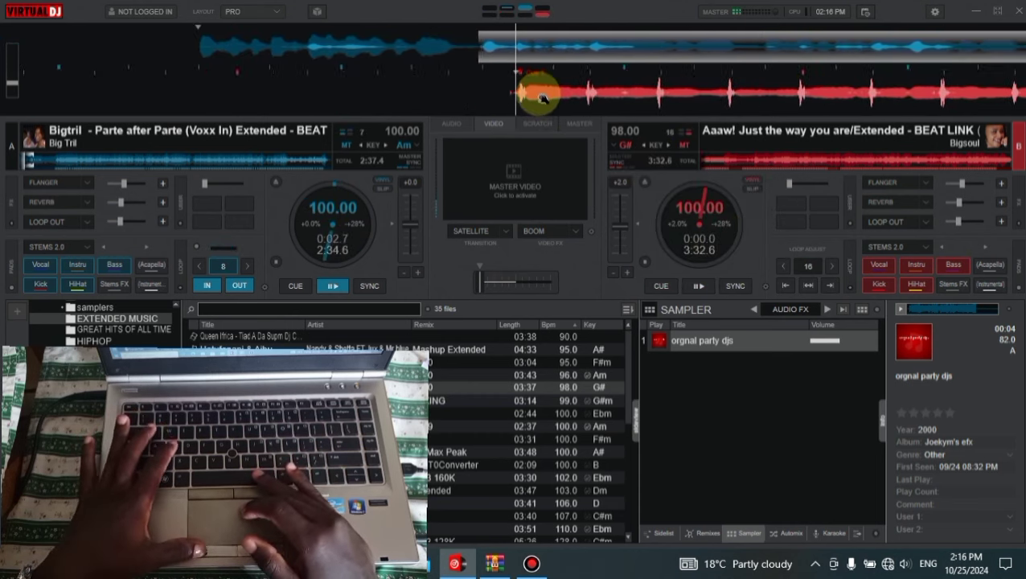
drag(546, 96, 542, 92)
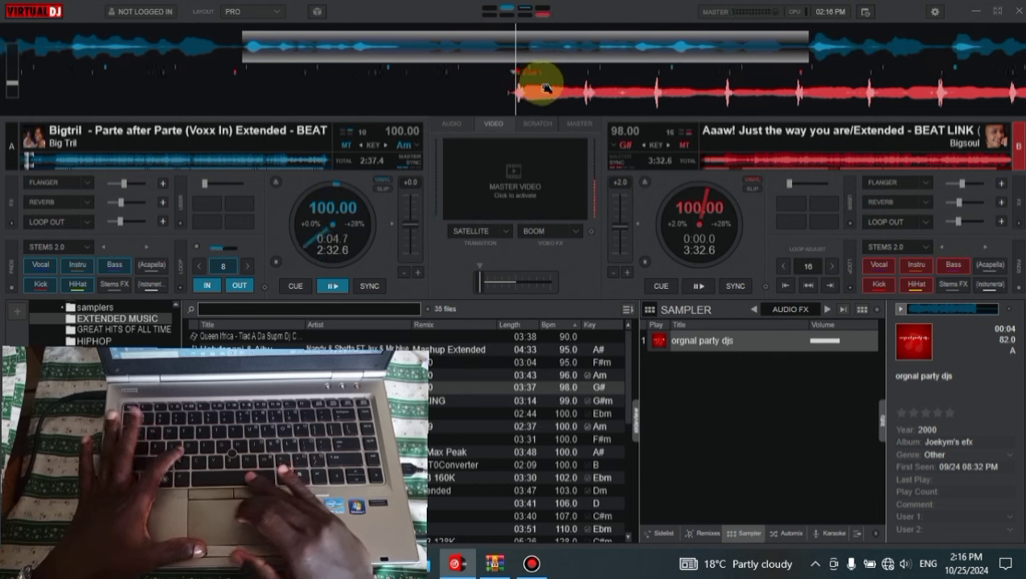
click(543, 86)
drag(545, 78, 547, 76)
click(538, 75)
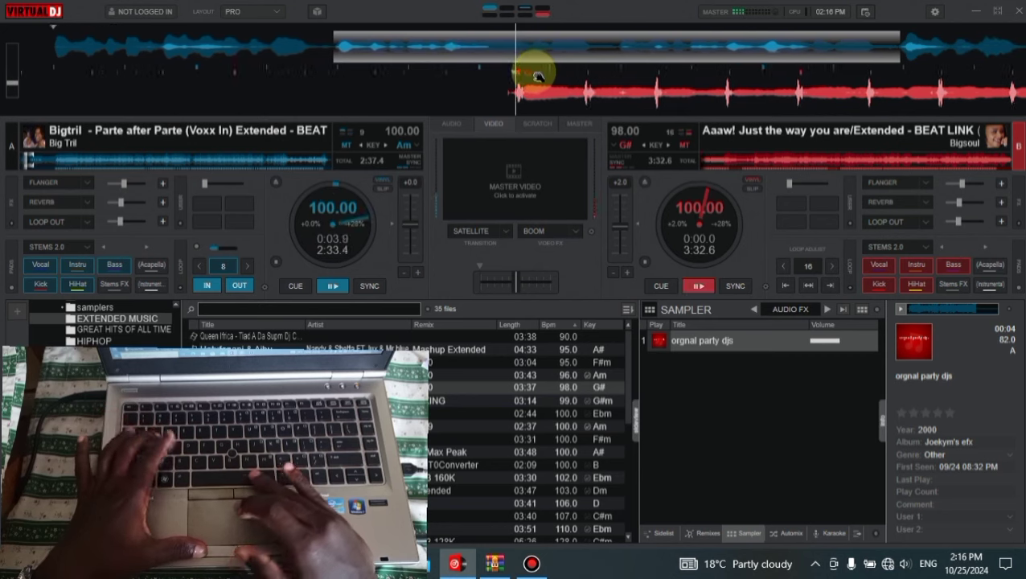
click(540, 74)
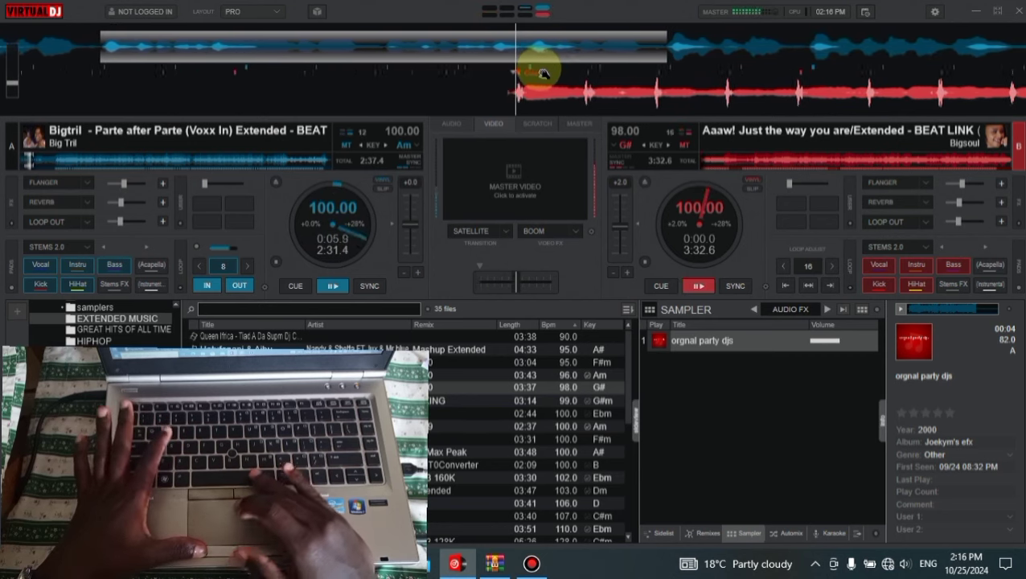
click(540, 75)
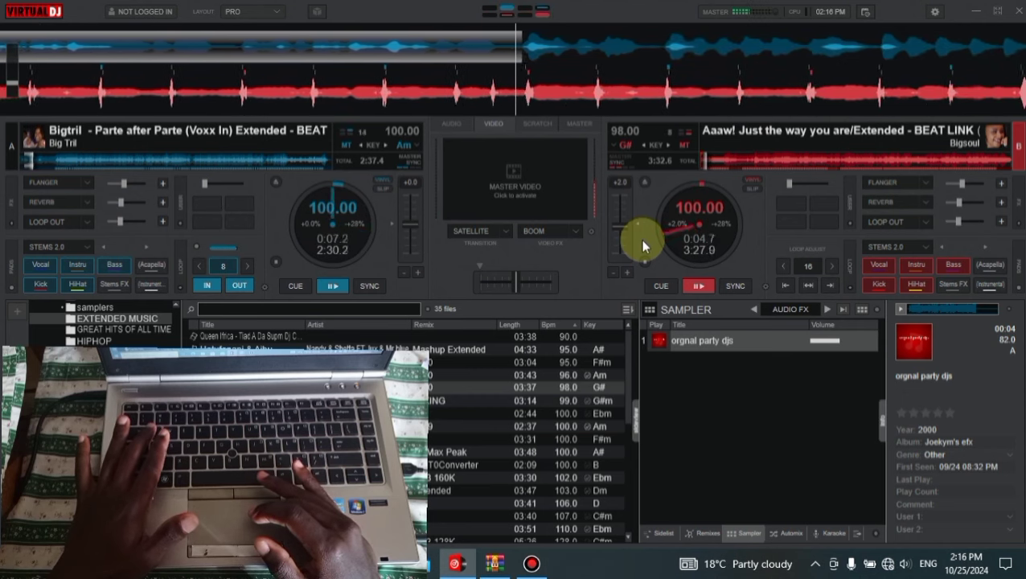
Exit the deck B track with the Reverb and Loop Out effects and cue the deck
click(884, 202)
click(885, 221)
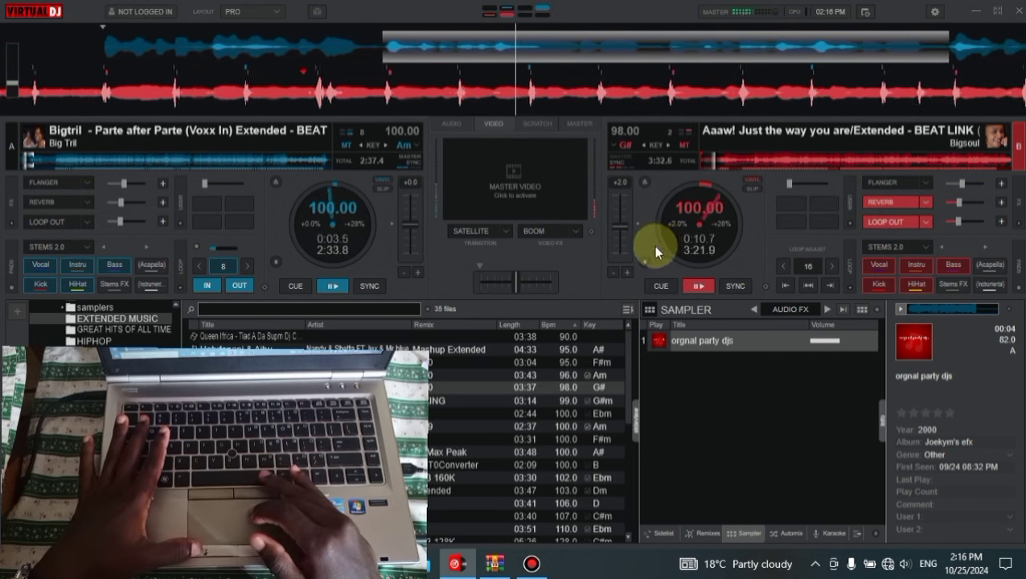
click(661, 285)
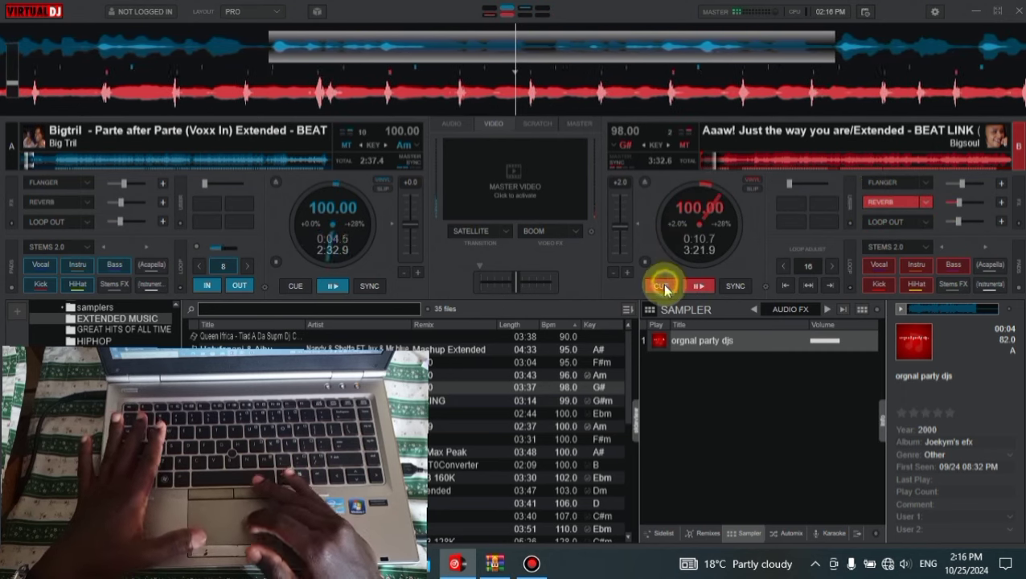
Return the deck B track to its opening, switch its Reverb off, and scratch it at Cue 1 using the crossfader
click(703, 161)
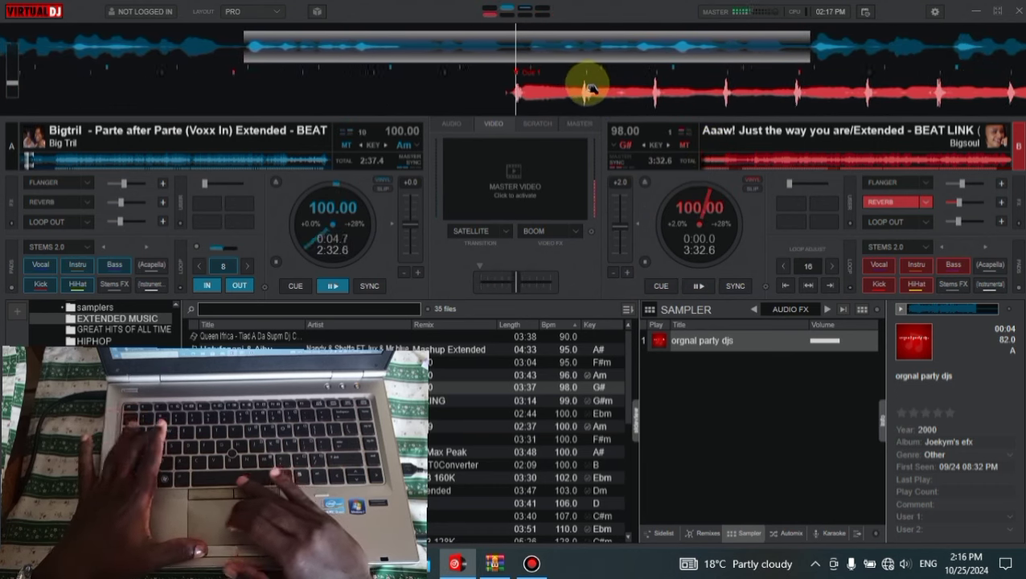
click(872, 203)
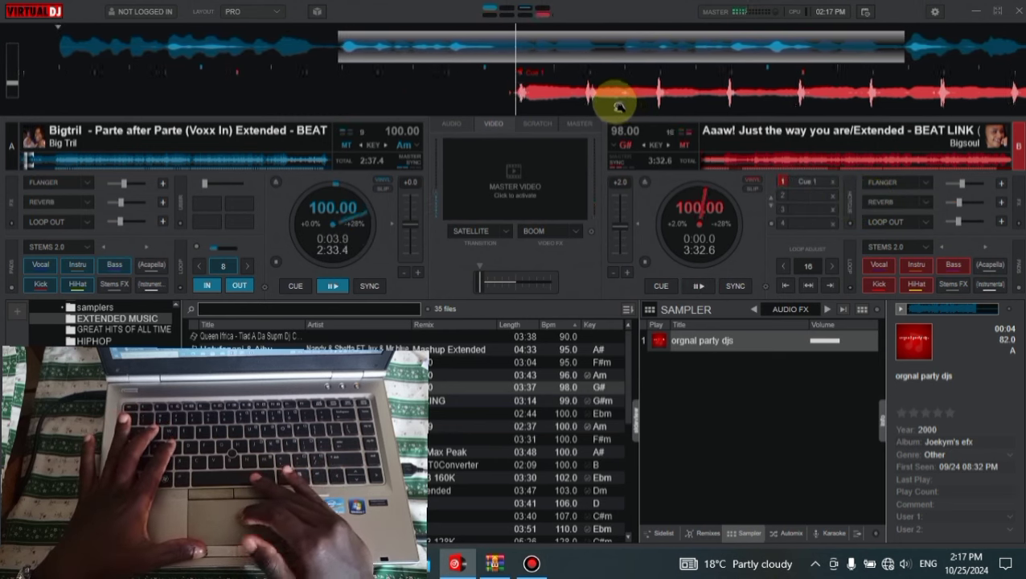
drag(619, 96, 621, 82)
key(shift+Left)
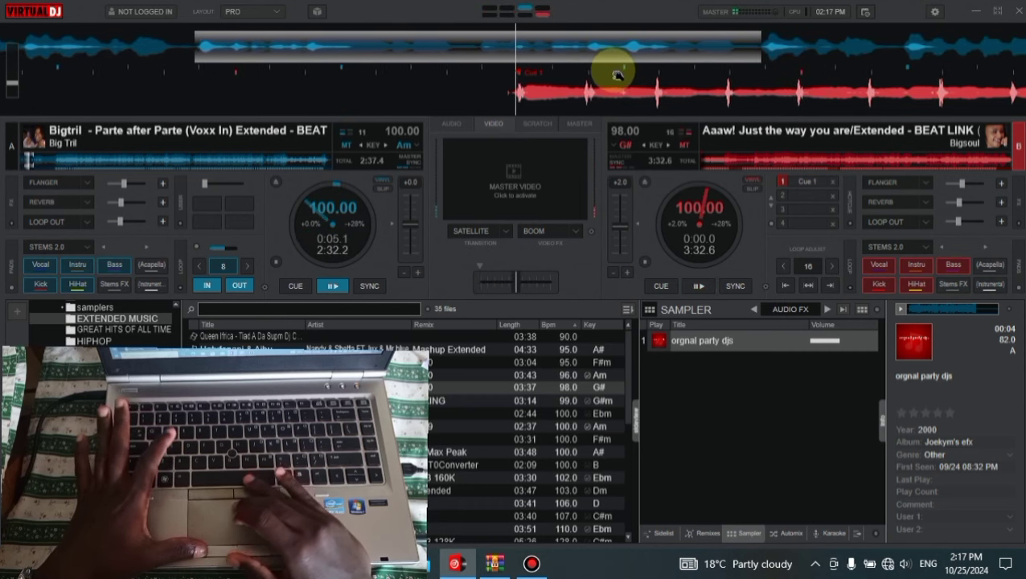
drag(621, 73, 618, 72)
key(shift+Left)
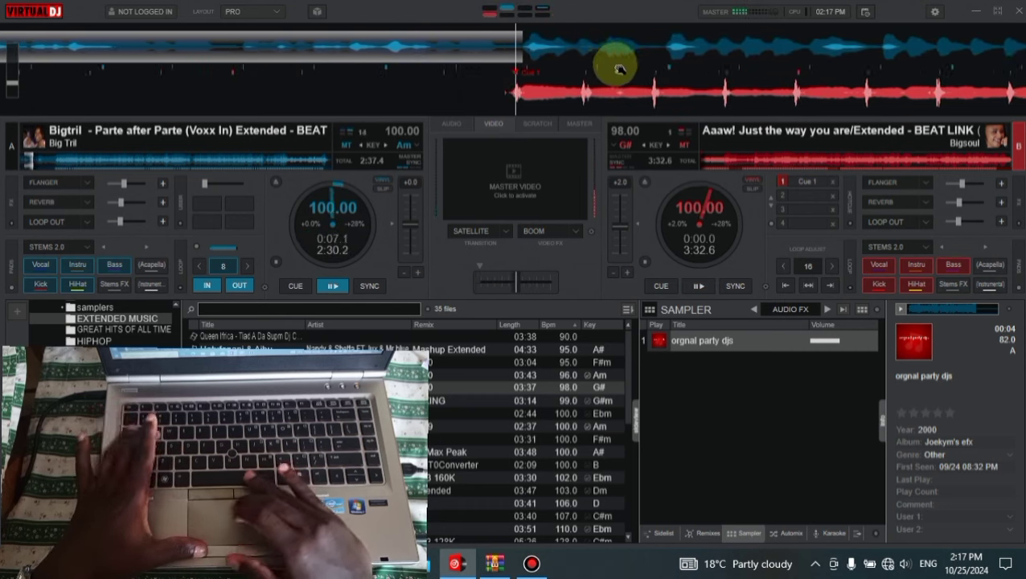
key(space)
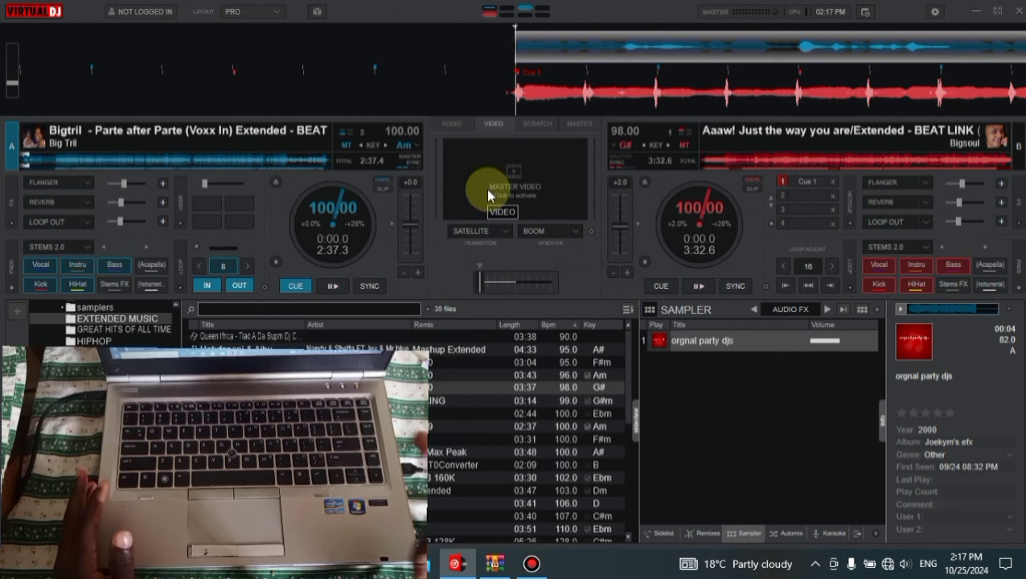
Start deck A's loop from the track's opening, scratch deck B at Cue 1 over it, and release deck B to play
key(space)
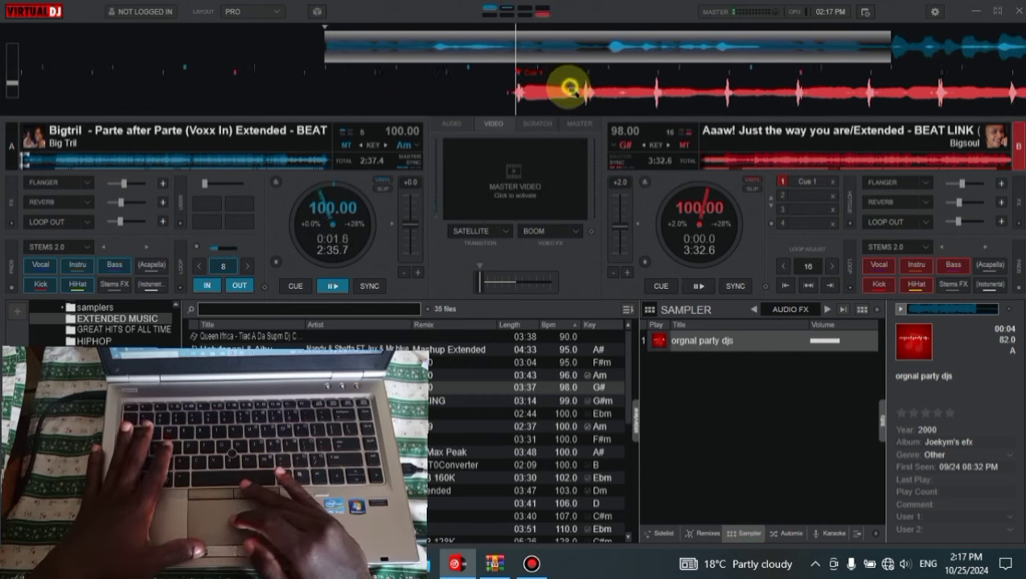
key(space)
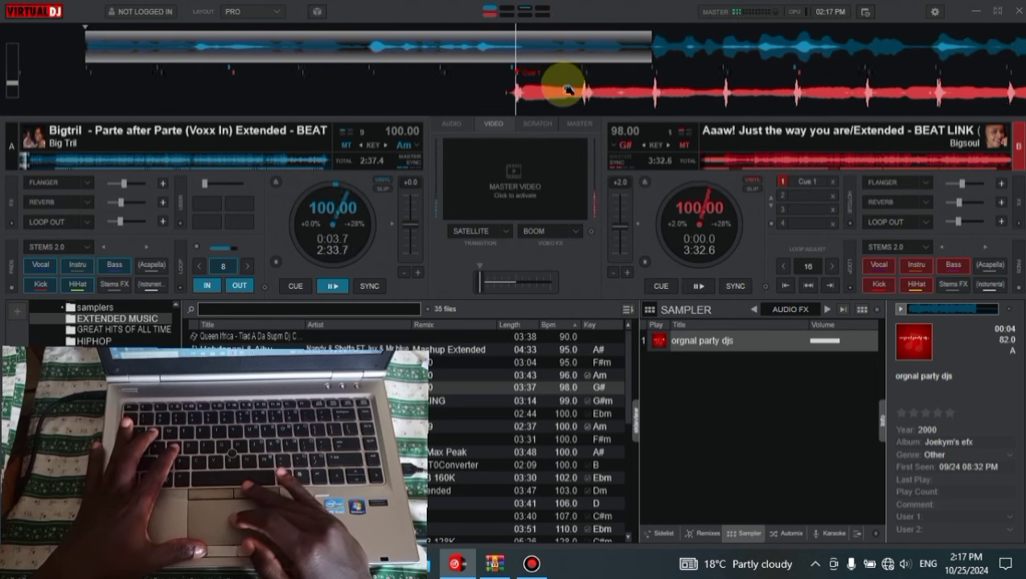
drag(572, 90, 570, 90)
key(Tab)
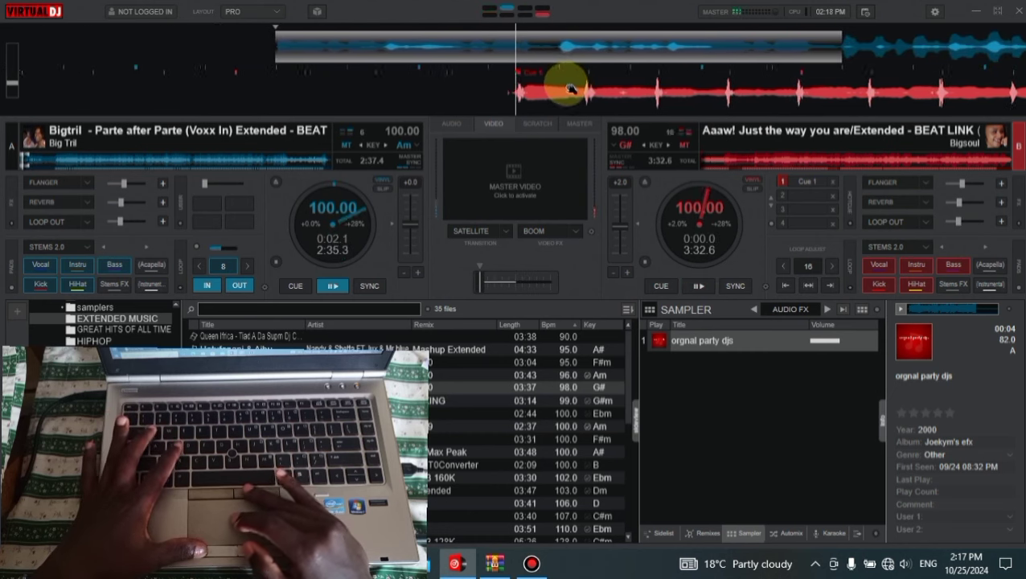
mouse_move(572, 90)
mouse_down()
mouse_move(563, 84)
mouse_move(573, 80)
mouse_up()
key(Tab)
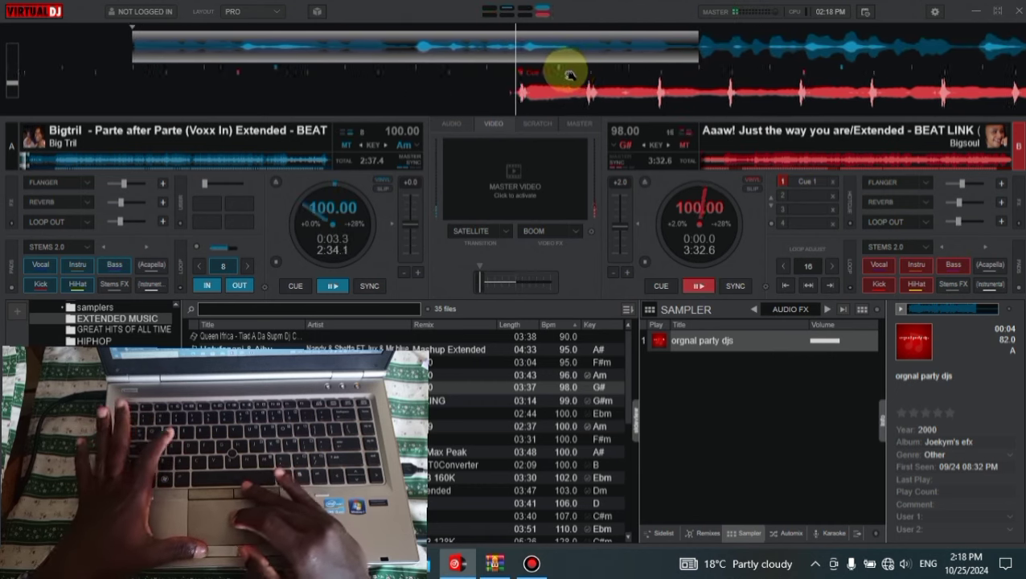
drag(574, 74, 572, 75)
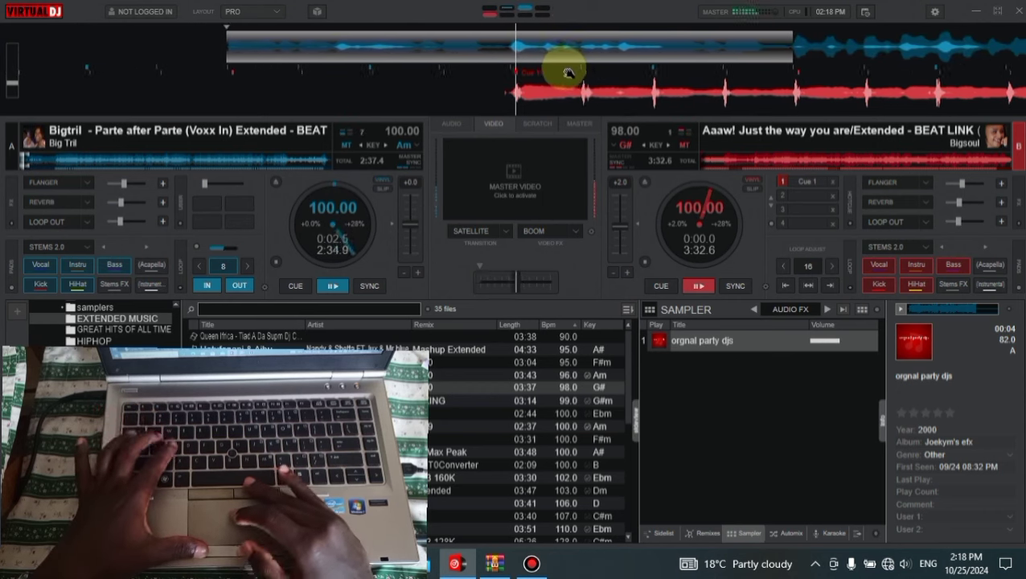
drag(569, 71, 570, 65)
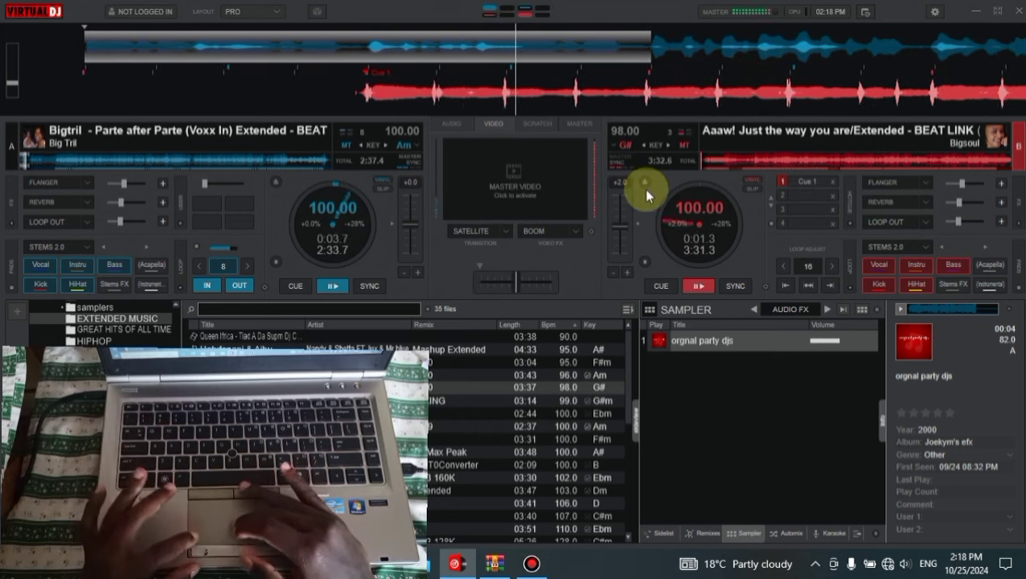
End the deck B track with Reverb and a backspin, and cut the crossfader over to deck A
click(614, 270)
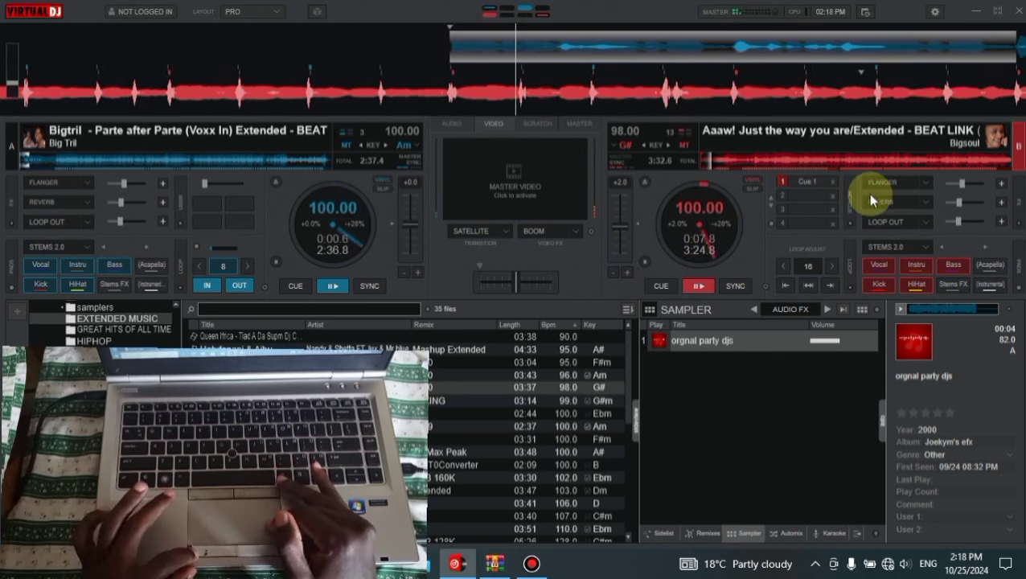
click(877, 201)
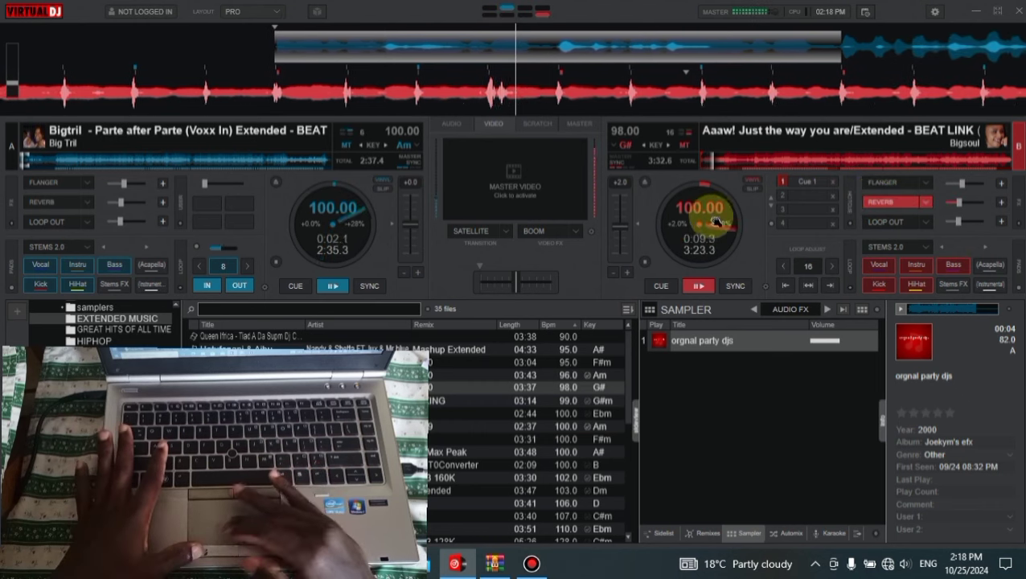
drag(696, 201, 576, 362)
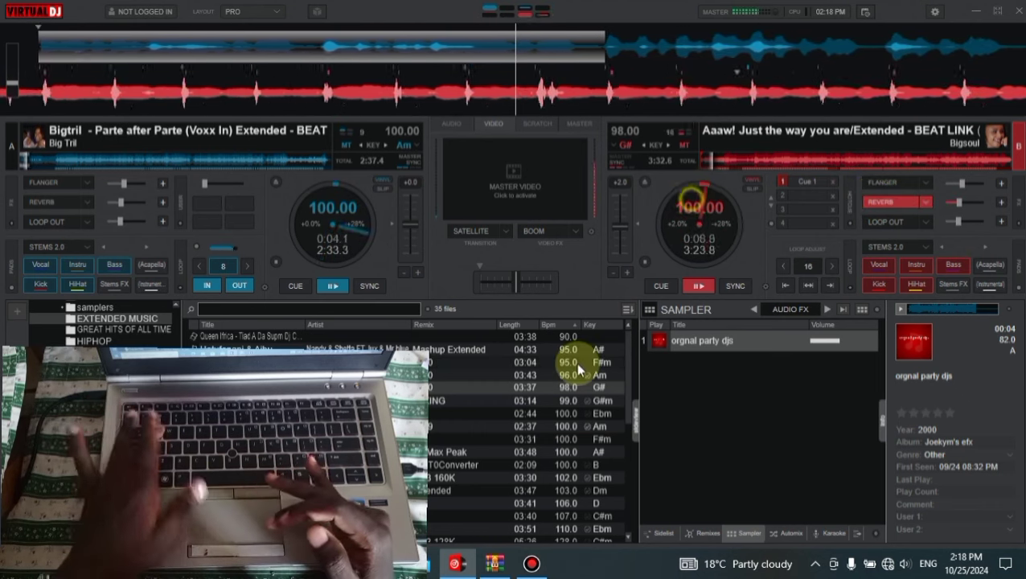
key(shift+Left)
click(659, 275)
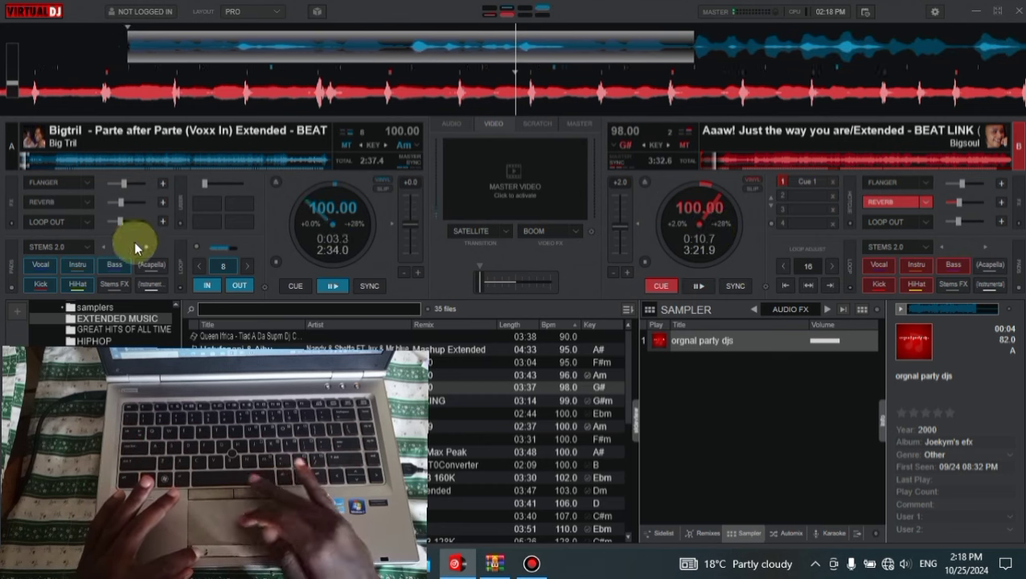
Fade out deck A's looped track with the Reverb and Loop Out effects
click(48, 208)
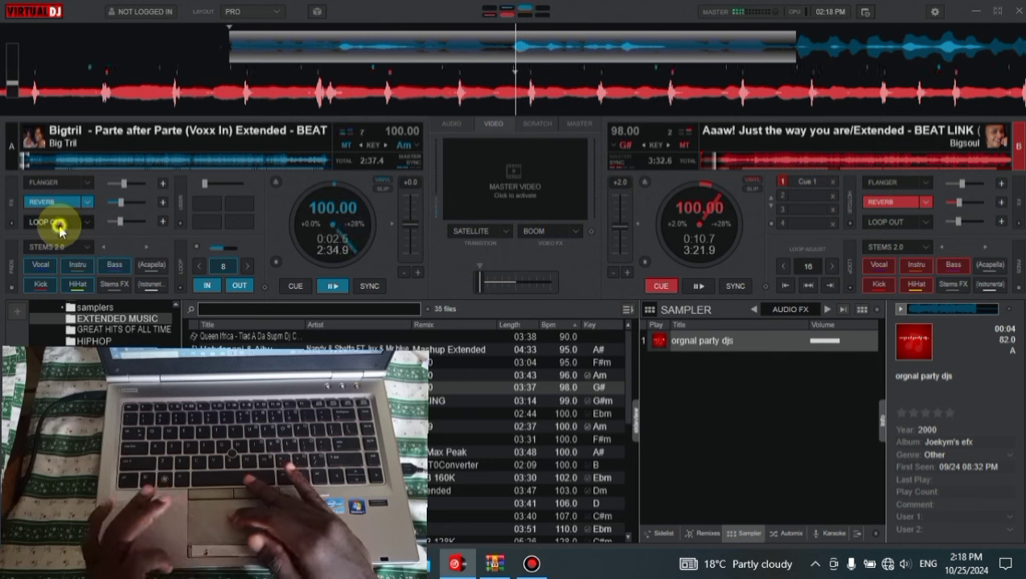
click(60, 225)
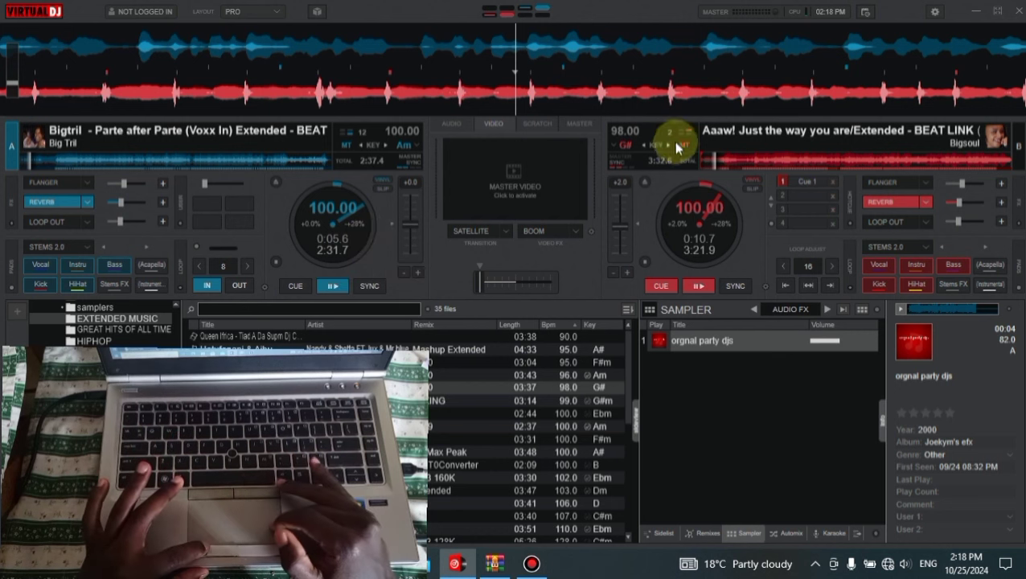
Return the deck B track to Cue 1 and cue the deck A track at its opening beat
click(702, 165)
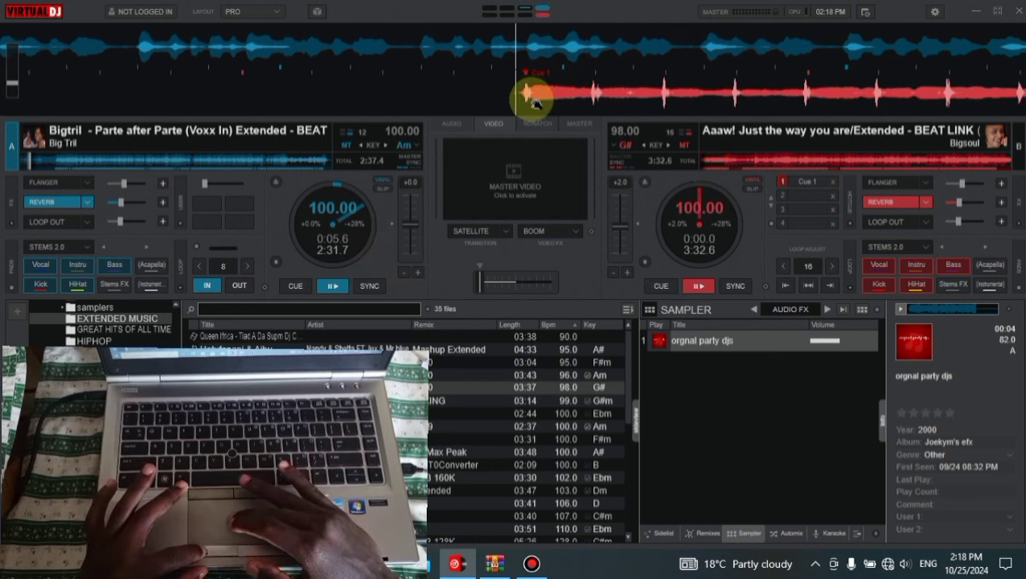
drag(531, 99, 519, 95)
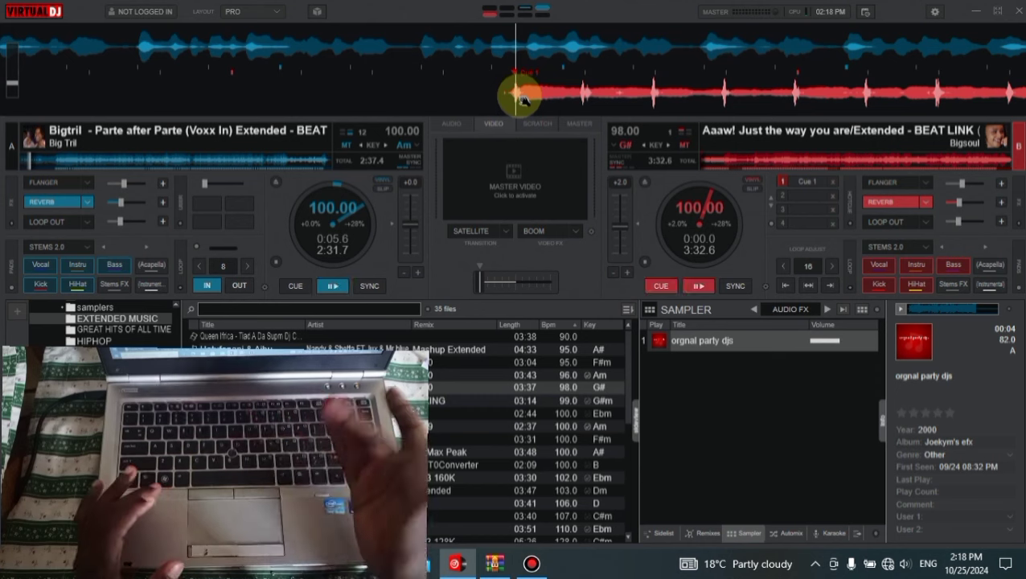
click(26, 164)
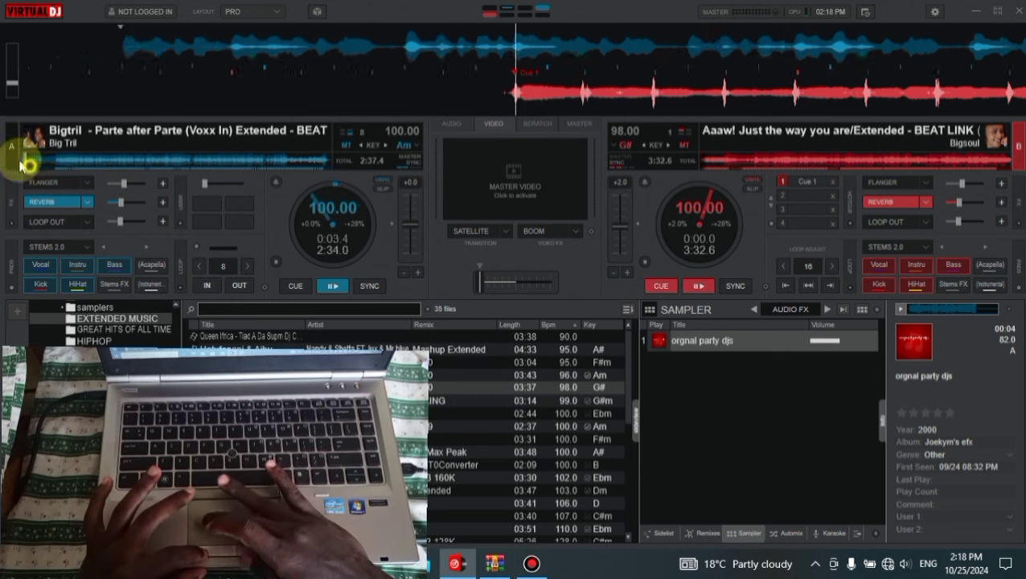
click(25, 164)
key(space)
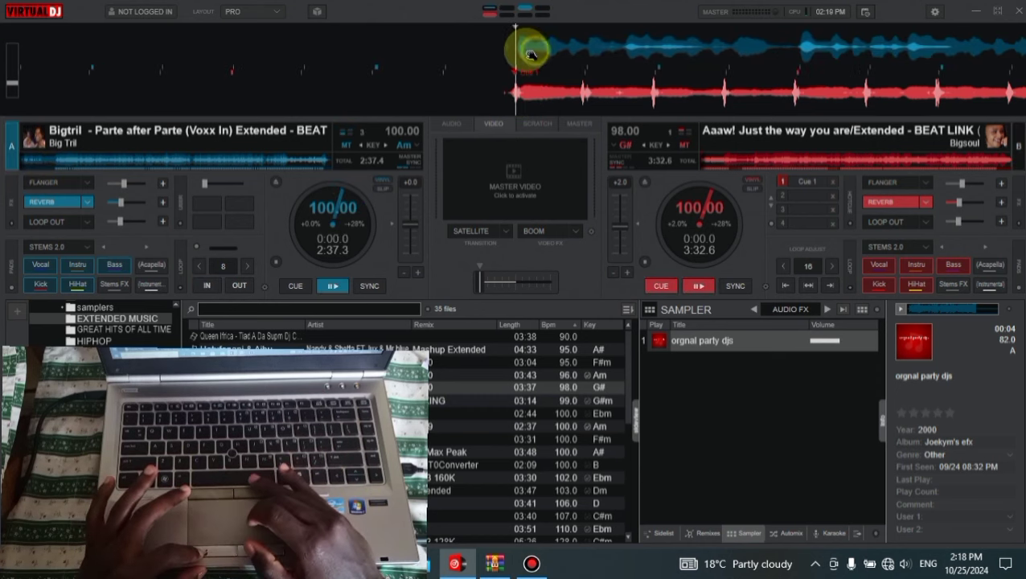
click(297, 285)
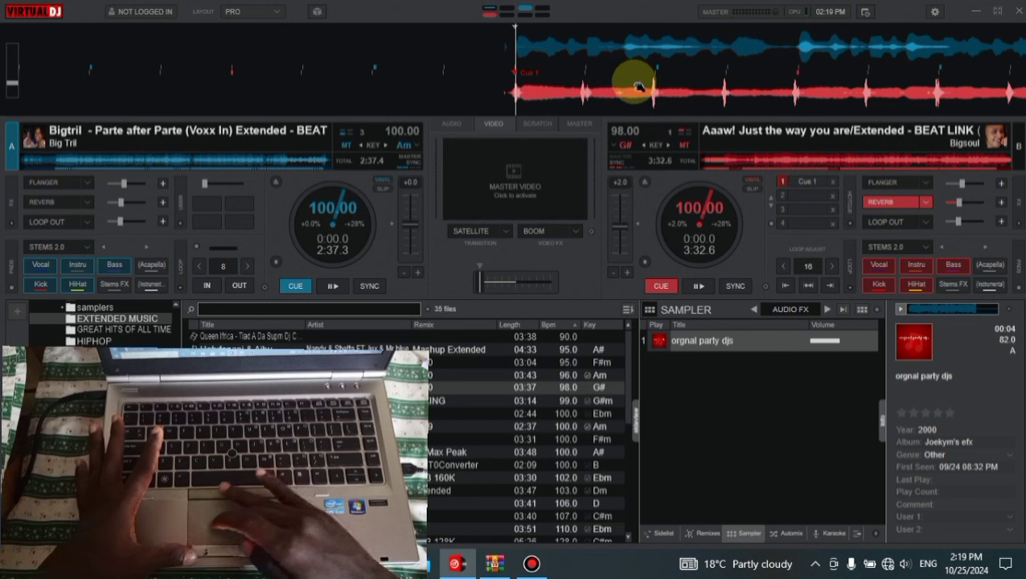
Scratch the opening of the deck A track, play it, and retrigger it repeatedly from its start
drag(560, 51, 560, 41)
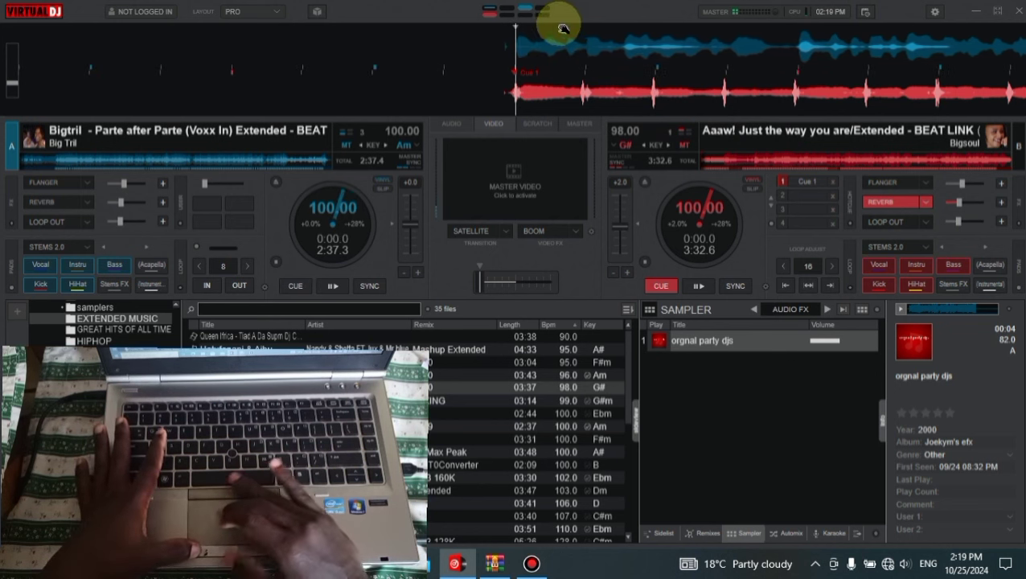
key(space)
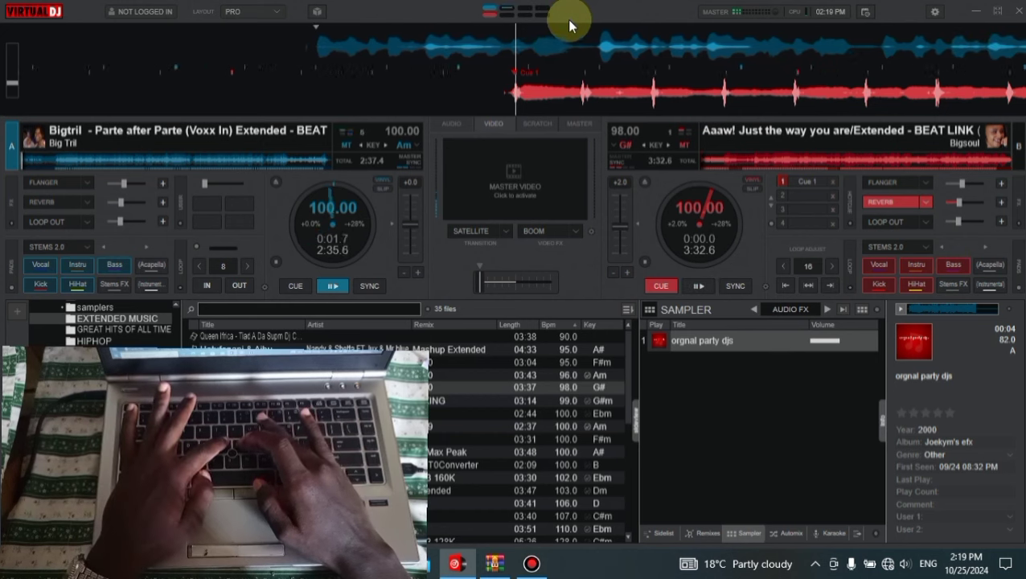
key(1)
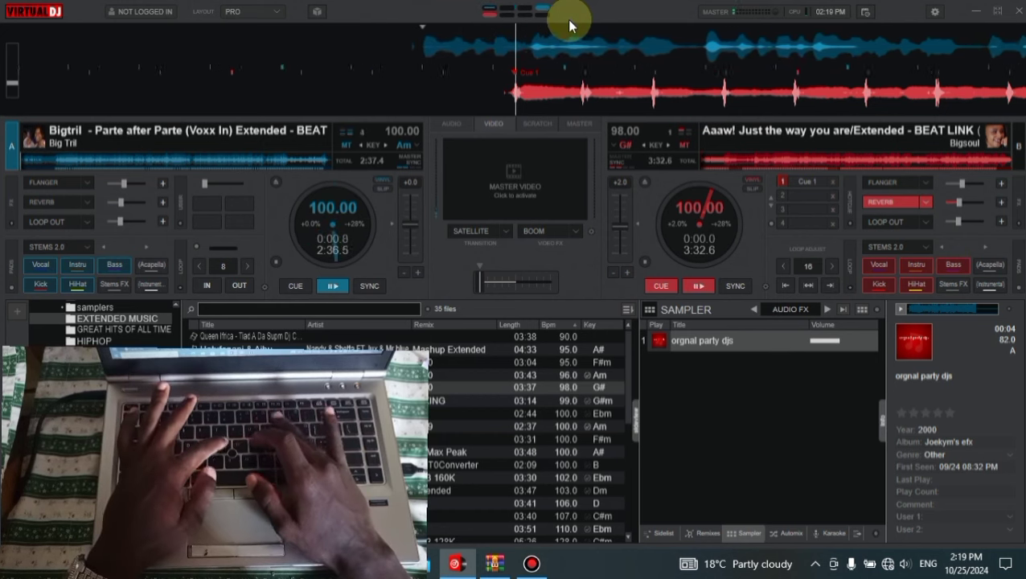
key(space)
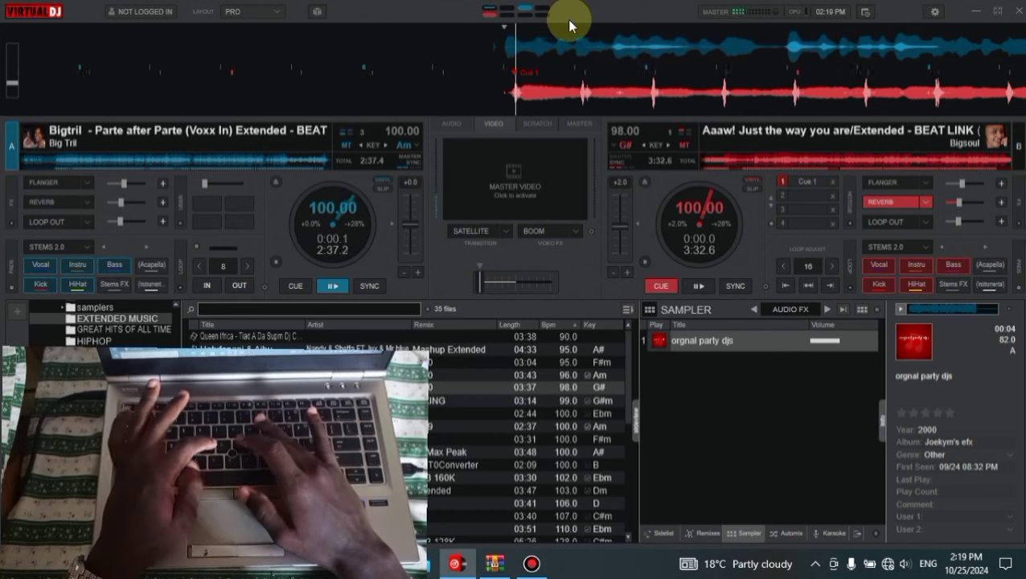
key(space)
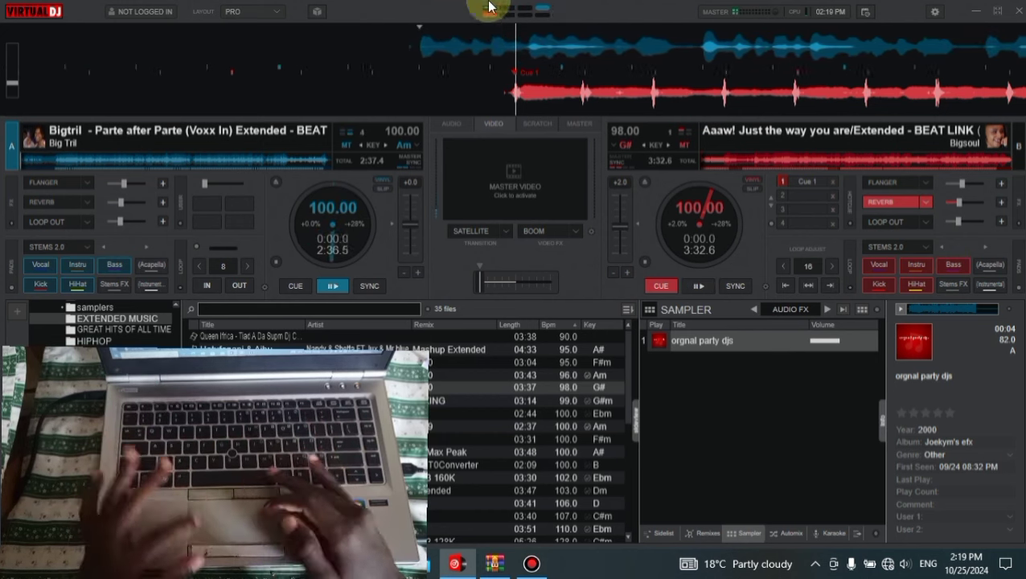
click(71, 211)
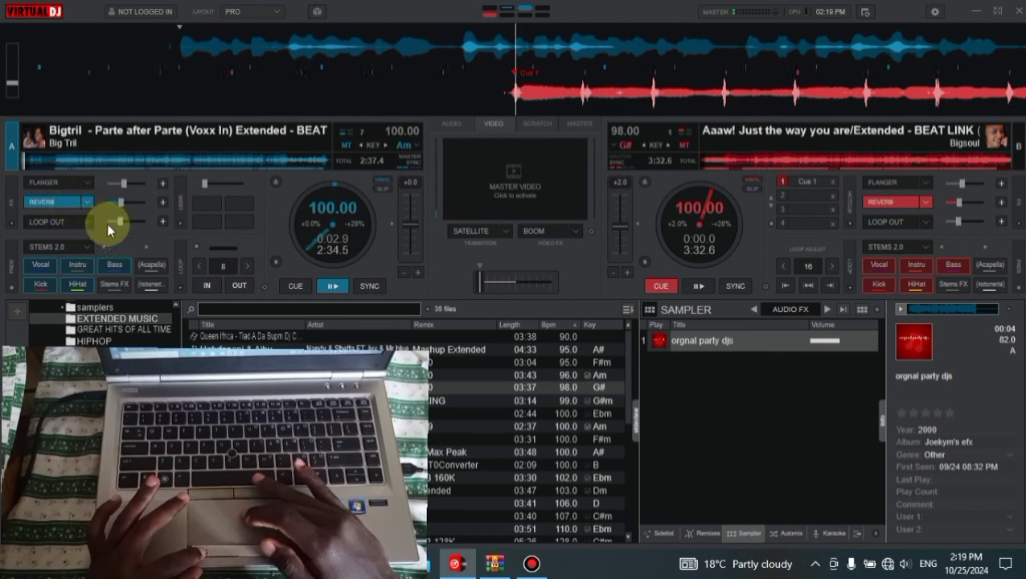
Fade out the deck A track with the Loop Out effect and return it to its beginning
click(62, 222)
click(216, 234)
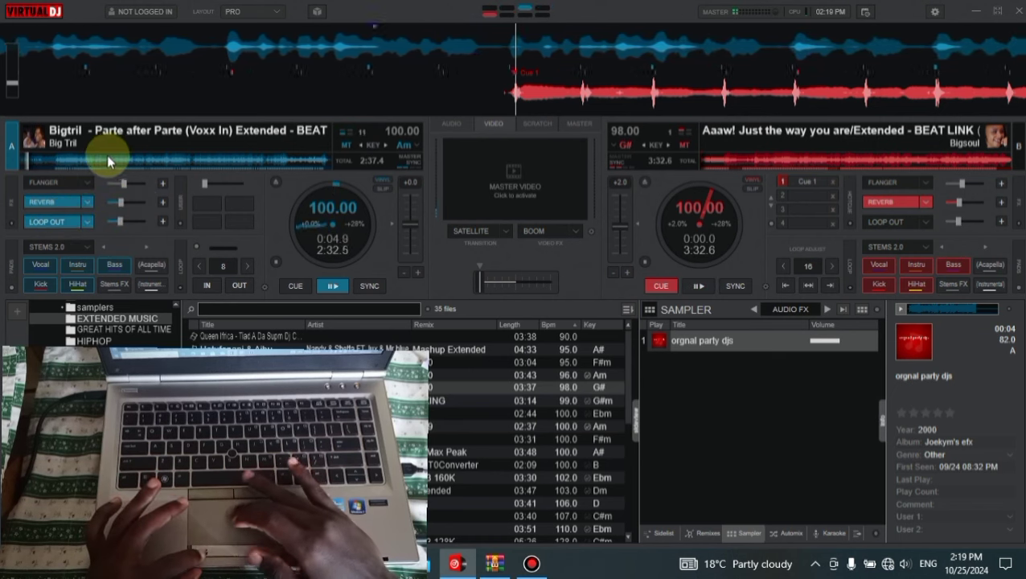
click(27, 162)
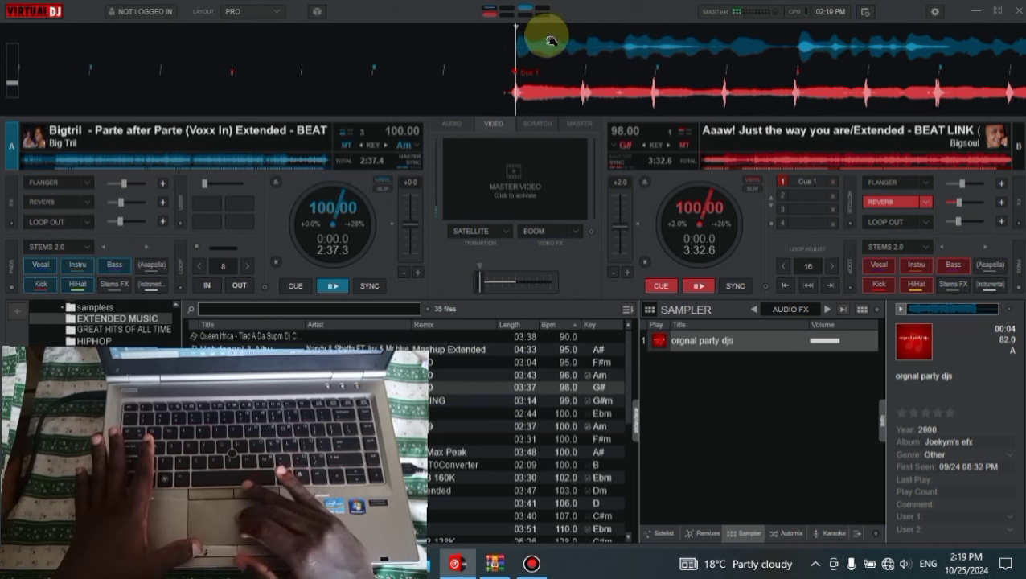
Play the deck A track from its start in an 8-beat loop and scratch the deck B track in from Cue 1
key(space)
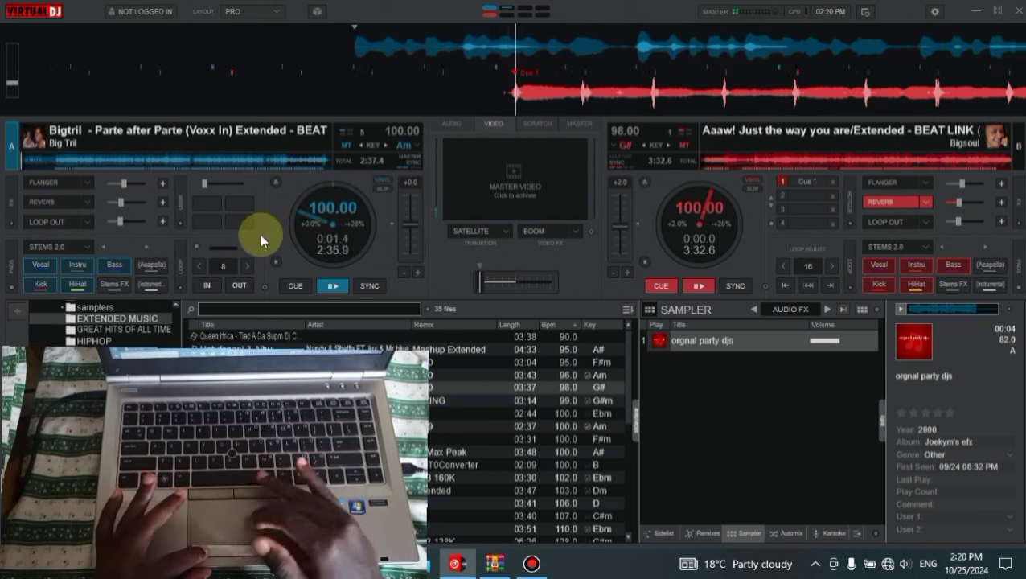
click(222, 265)
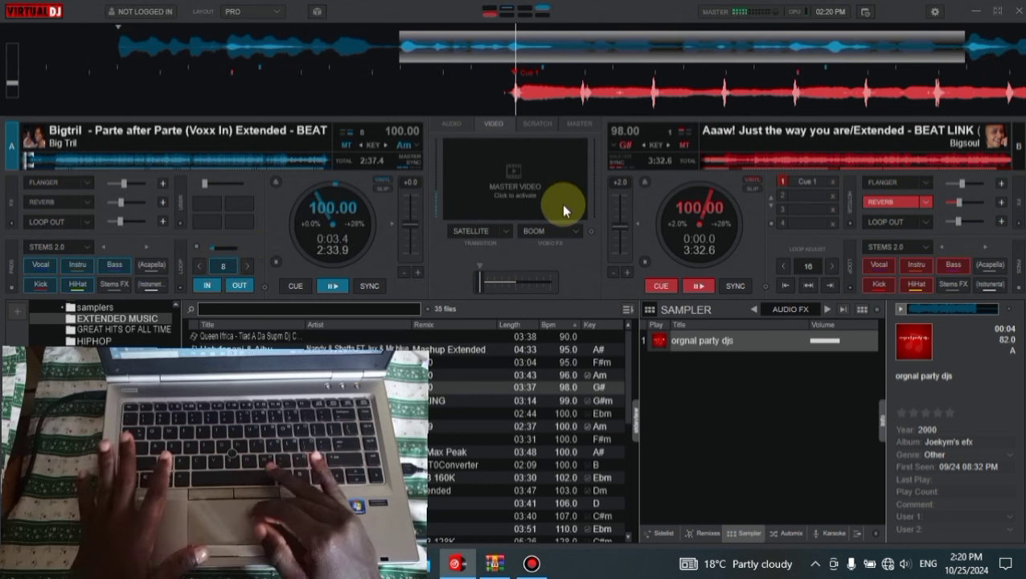
drag(544, 98, 547, 96)
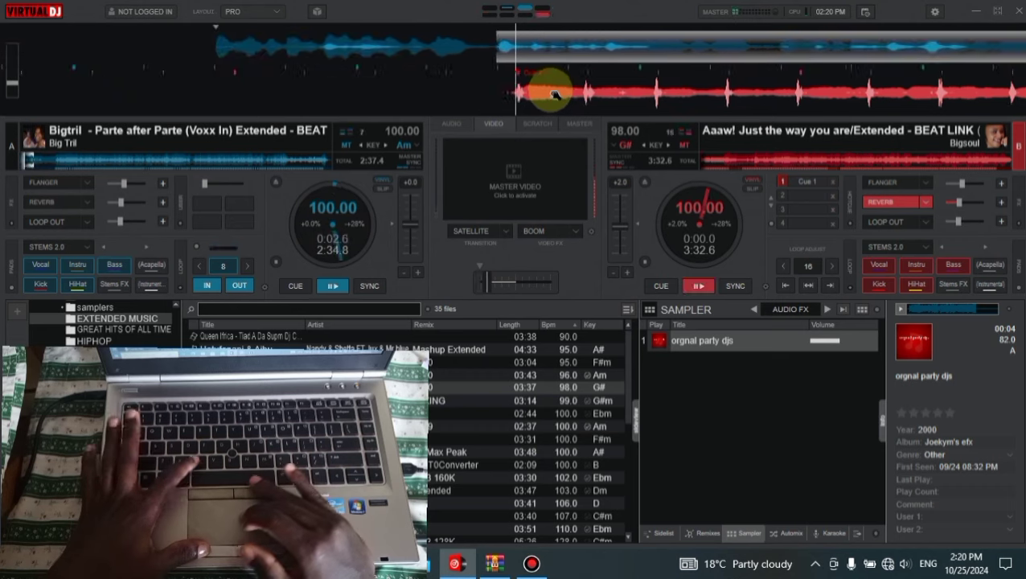
drag(549, 93, 552, 87)
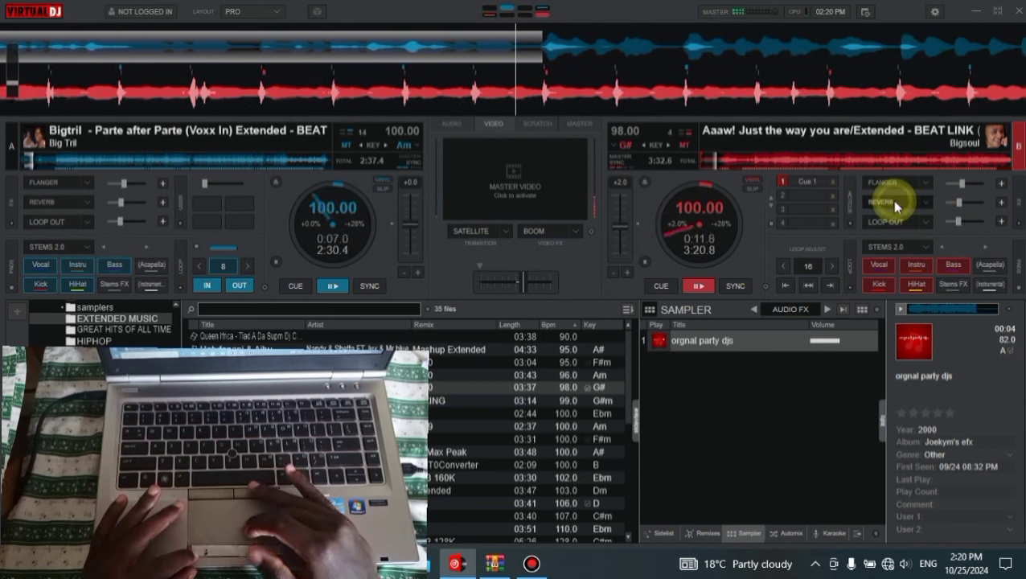
Fade deck B out fully with its volume fader in the audio mixer and return its track to Cue 1
click(453, 124)
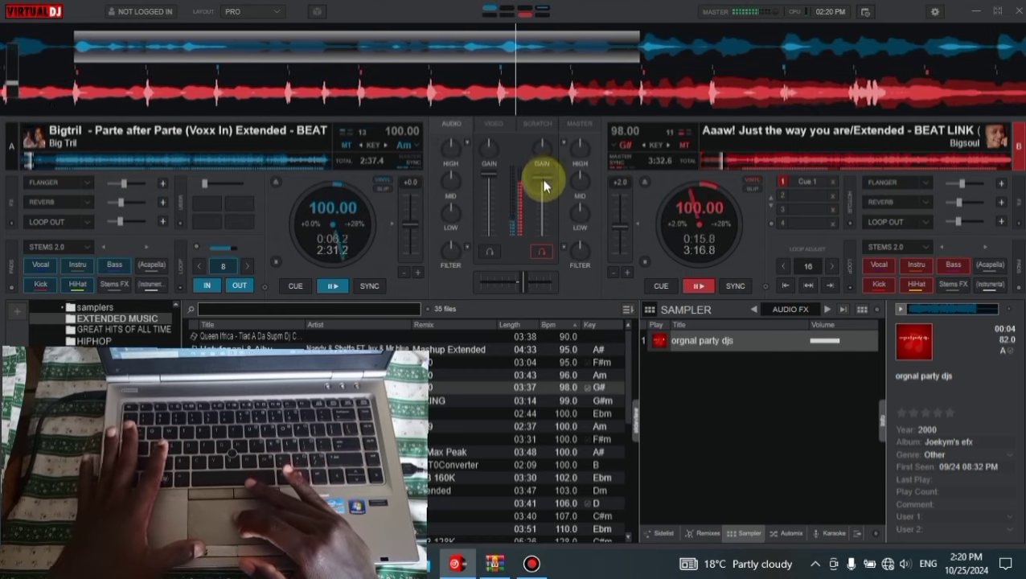
drag(543, 185, 545, 245)
click(657, 286)
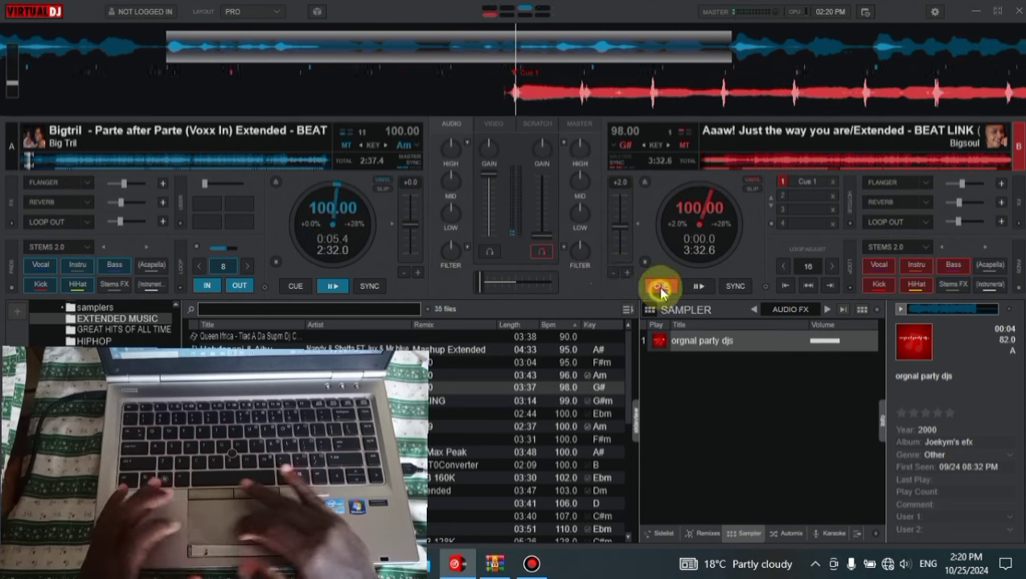
Apply the Reverb and Loop Out effects to the looped track on deck A
click(57, 203)
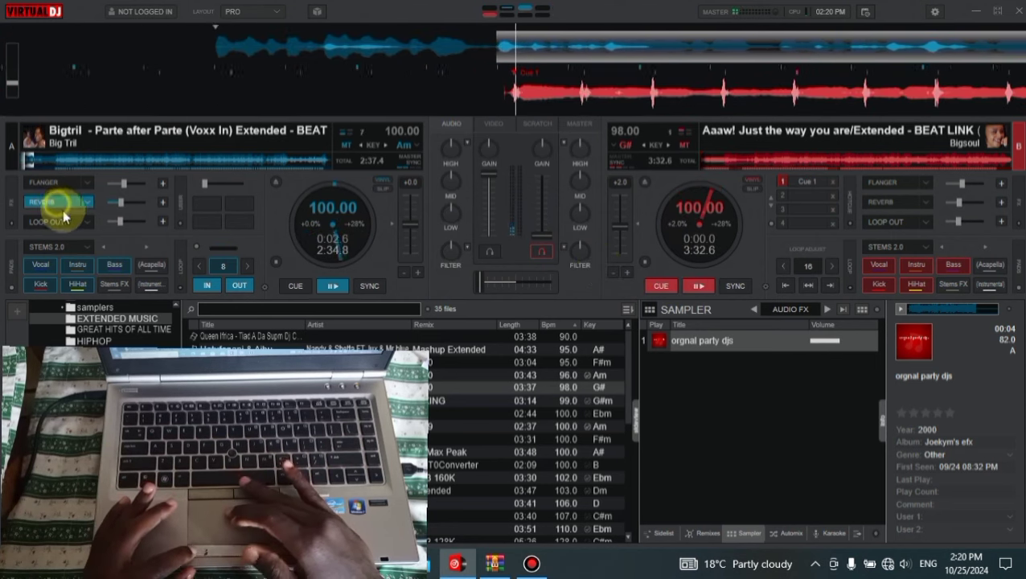
click(59, 220)
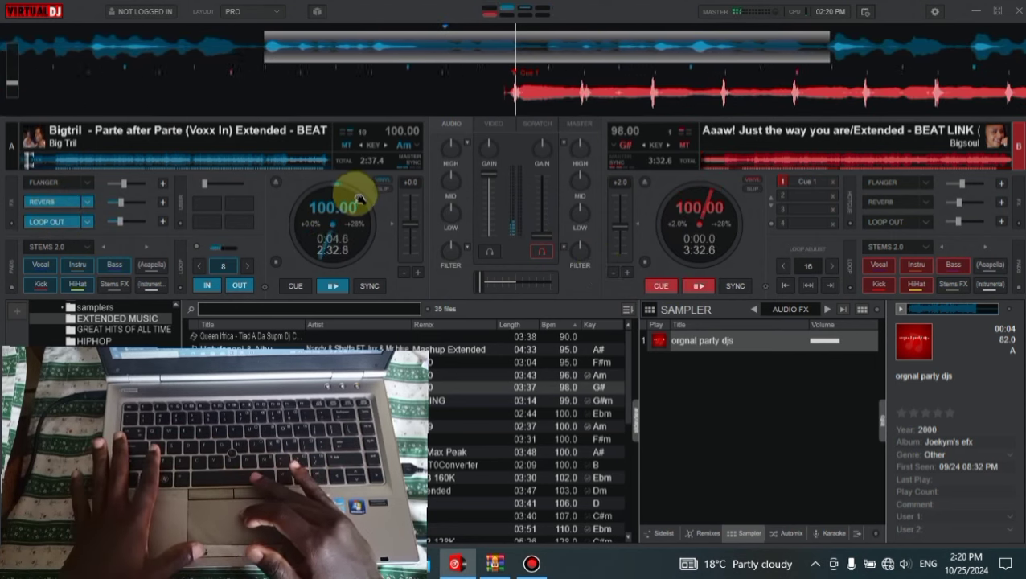